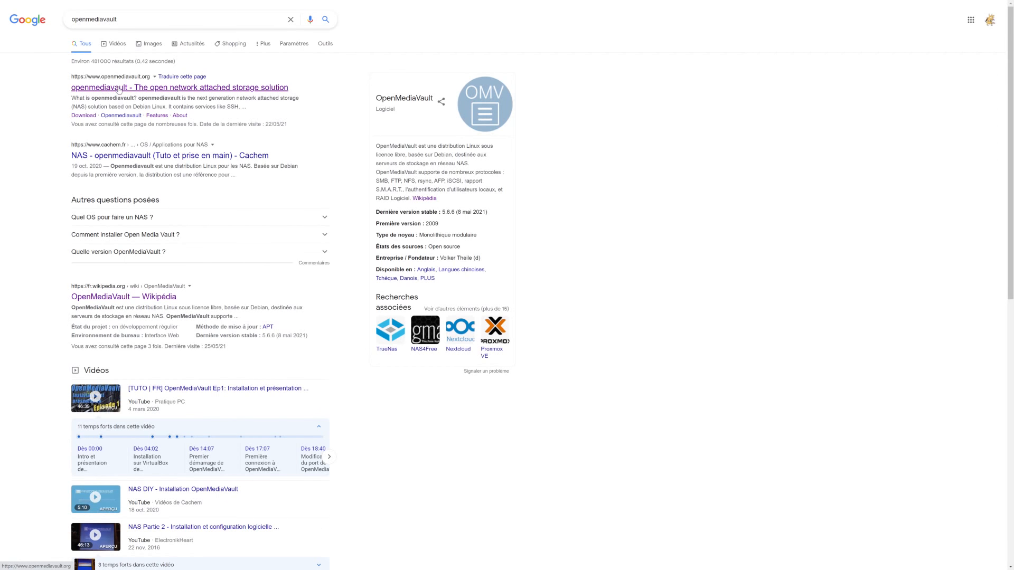
Open openmediavault.org from the search results, enlarge the page, and go to its Download page
click(120, 89)
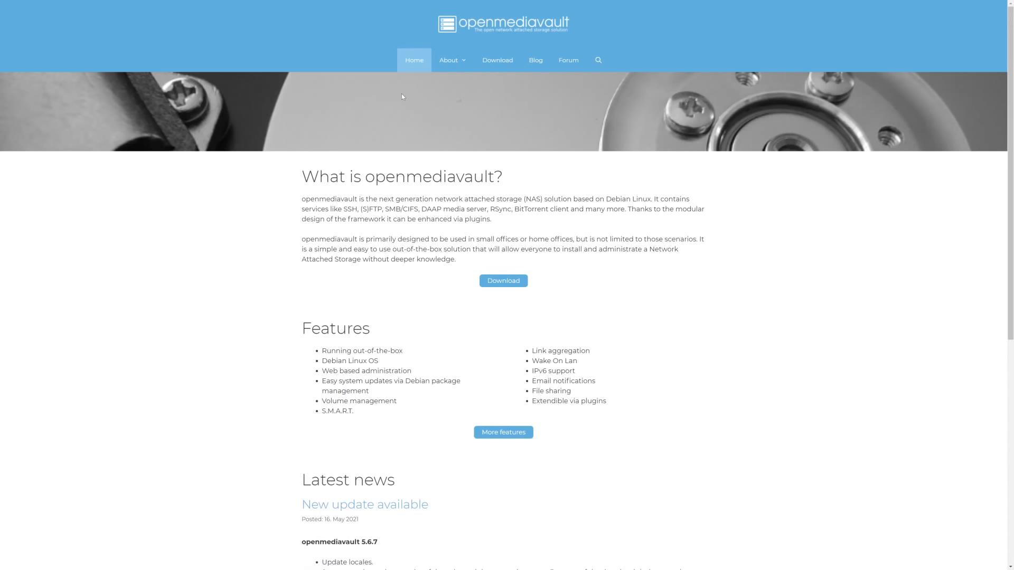
key(ctrl+plus)
key(ctrl+plus)
key(ctrl+plus)
key(ctrl+plus)
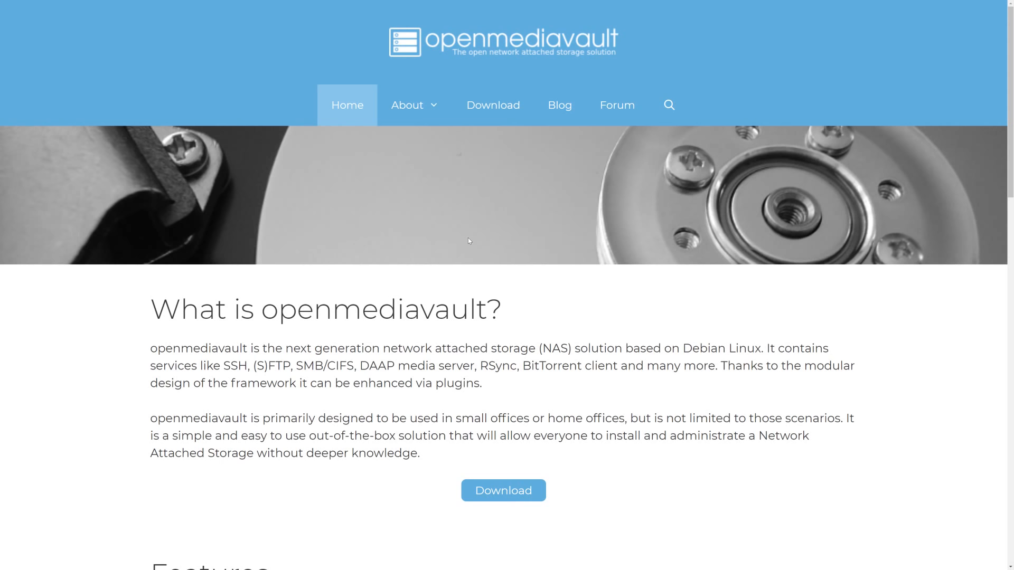
click(491, 108)
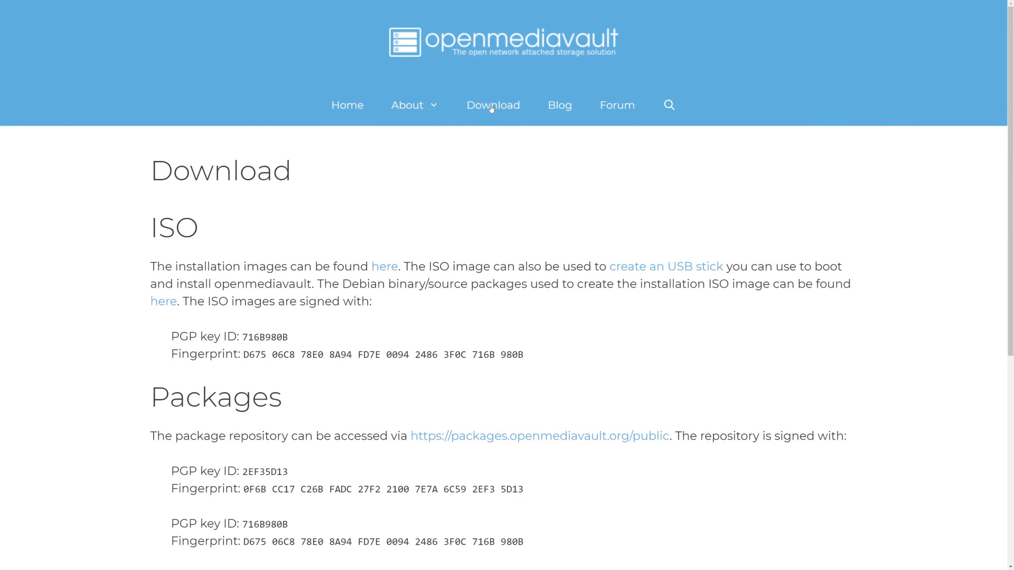
Download openmediavault_5.5.11-amd64.iso from SourceForge, then navigate back to the openmediavault home page
click(389, 269)
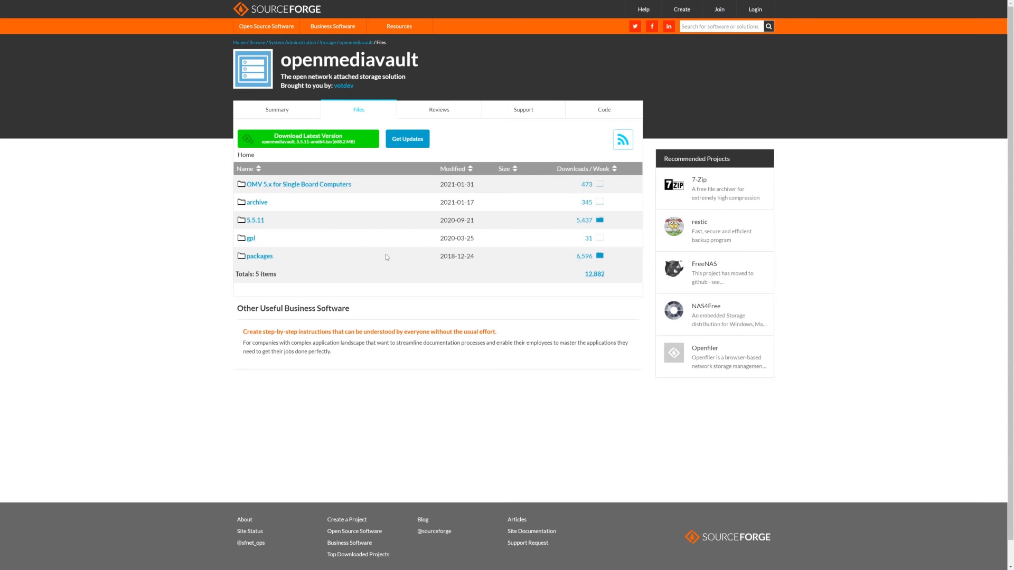
click(348, 184)
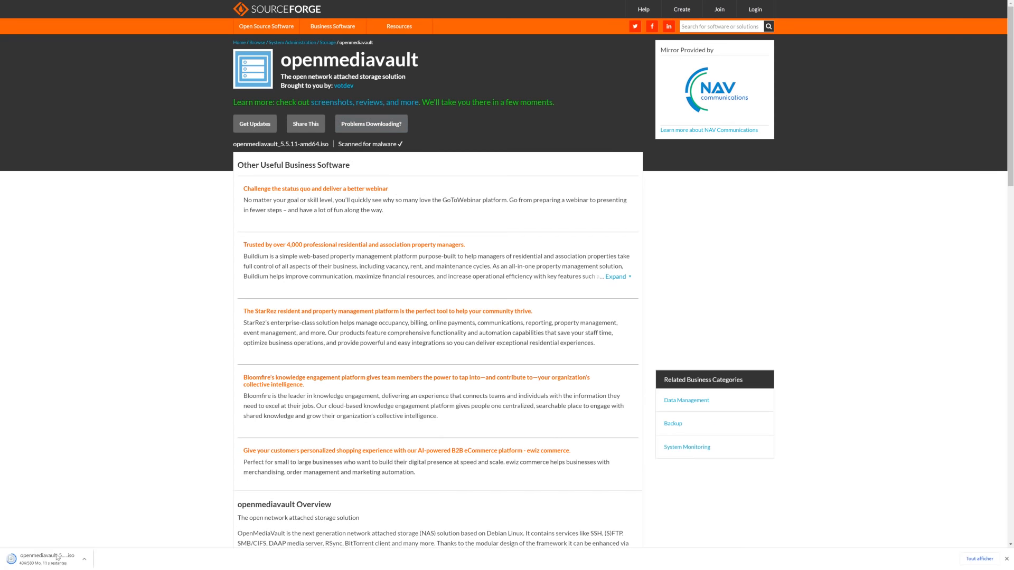
key(alt+Left)
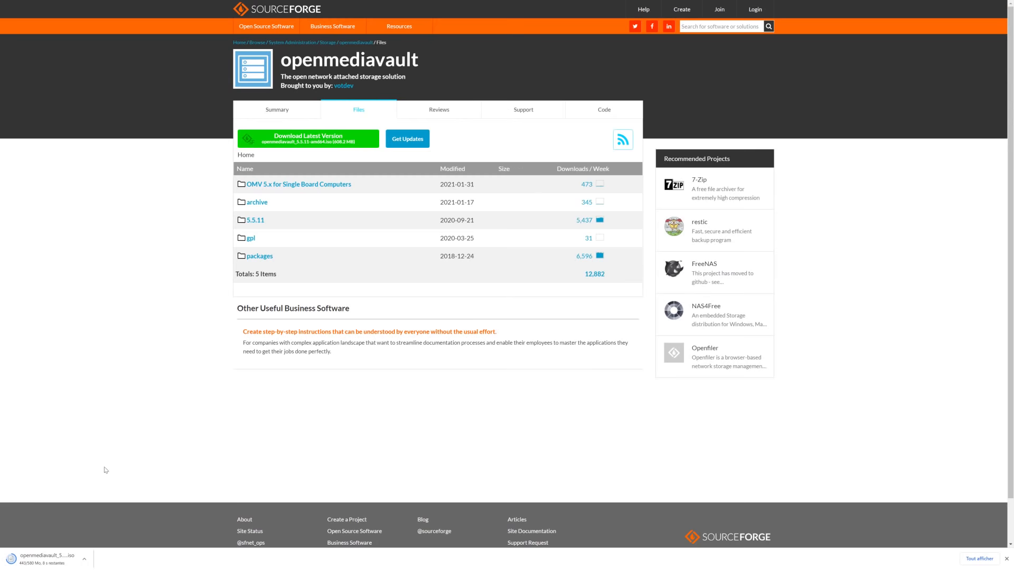
key(alt+Left)
scroll(222, 287, down, 3)
key(alt+Left)
scroll(272, 230, down, 3)
scroll(281, 251, down, 8)
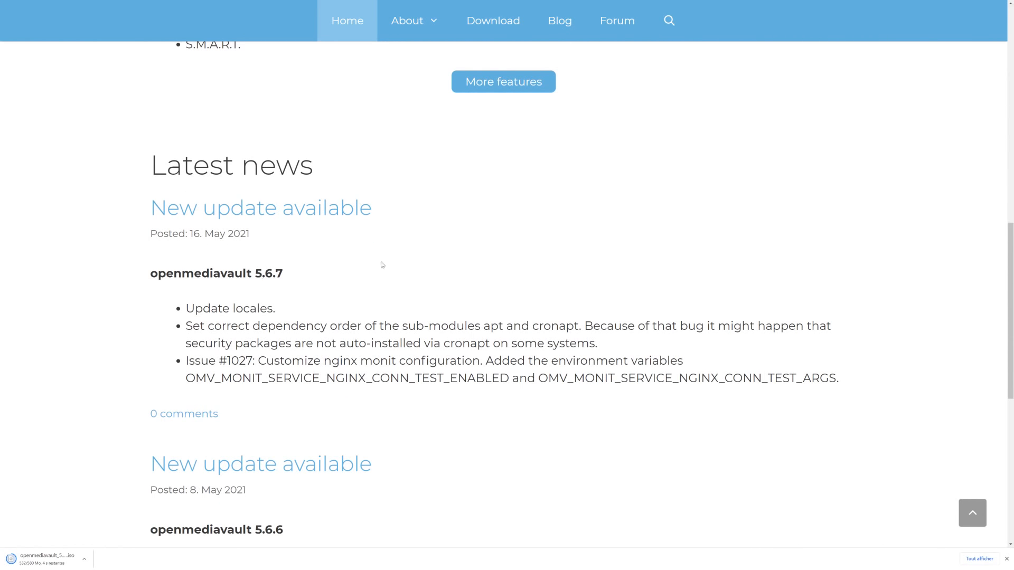
scroll(382, 265, up, 7)
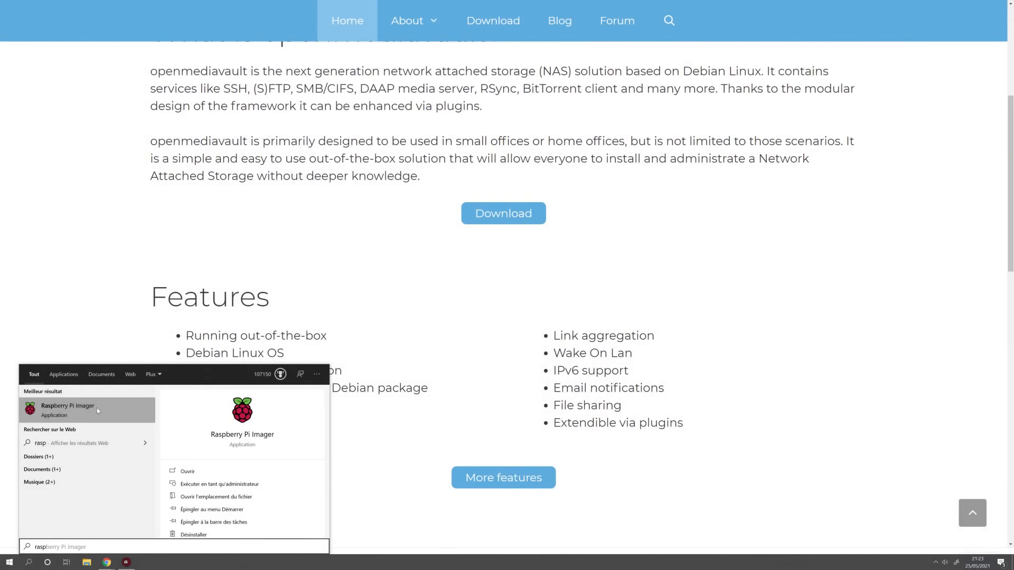
Launch Raspberry Pi Imager and select openmediavault_5.5.11-amd64.iso from the Desktop as a custom image
click(106, 411)
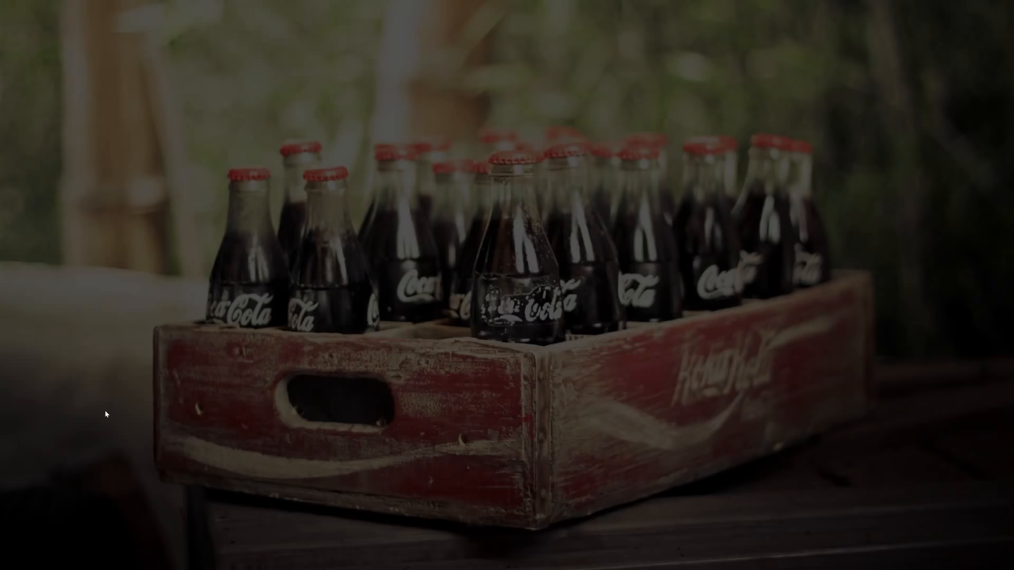
click(456, 339)
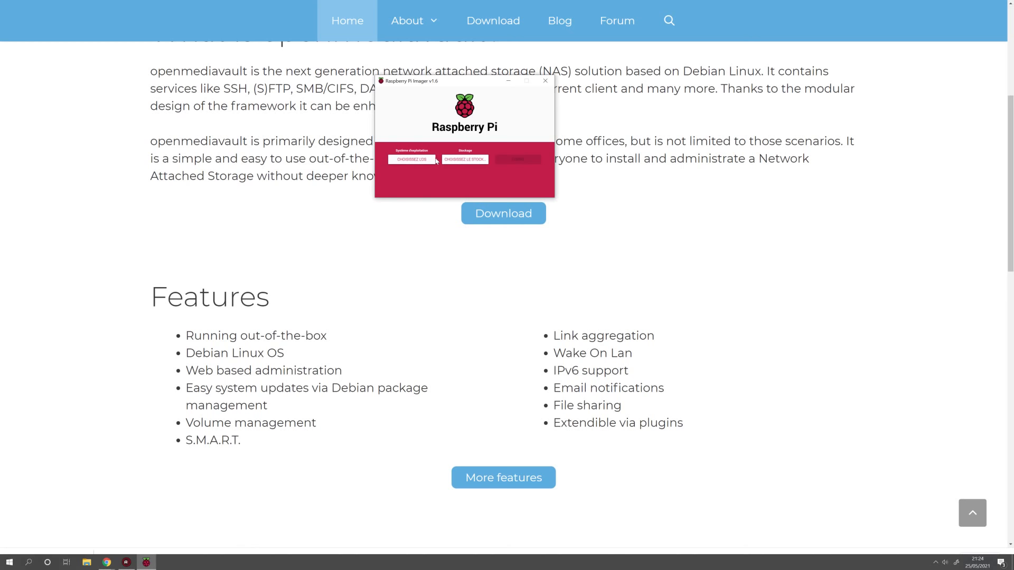
click(432, 160)
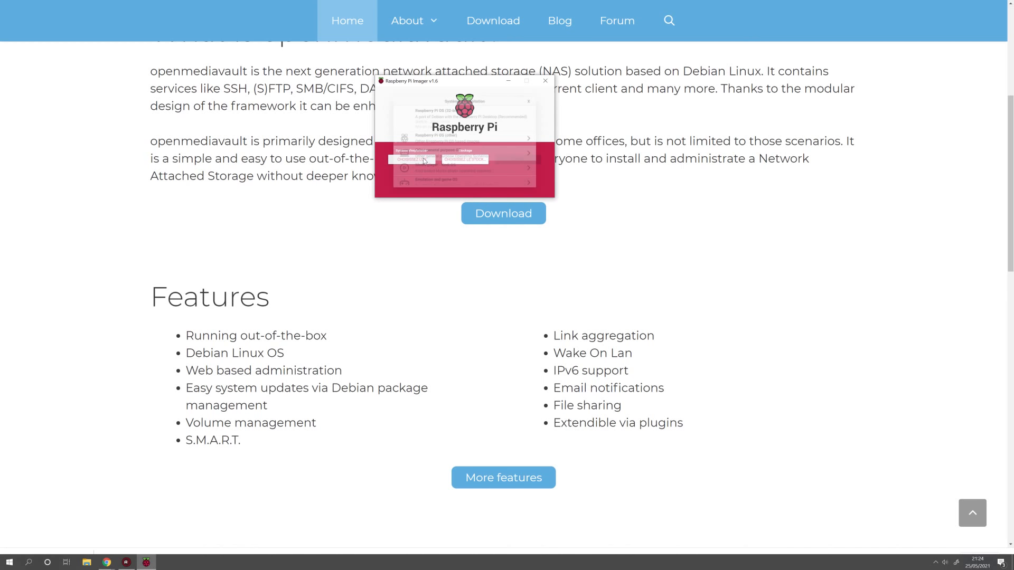
scroll(470, 160, down, 3)
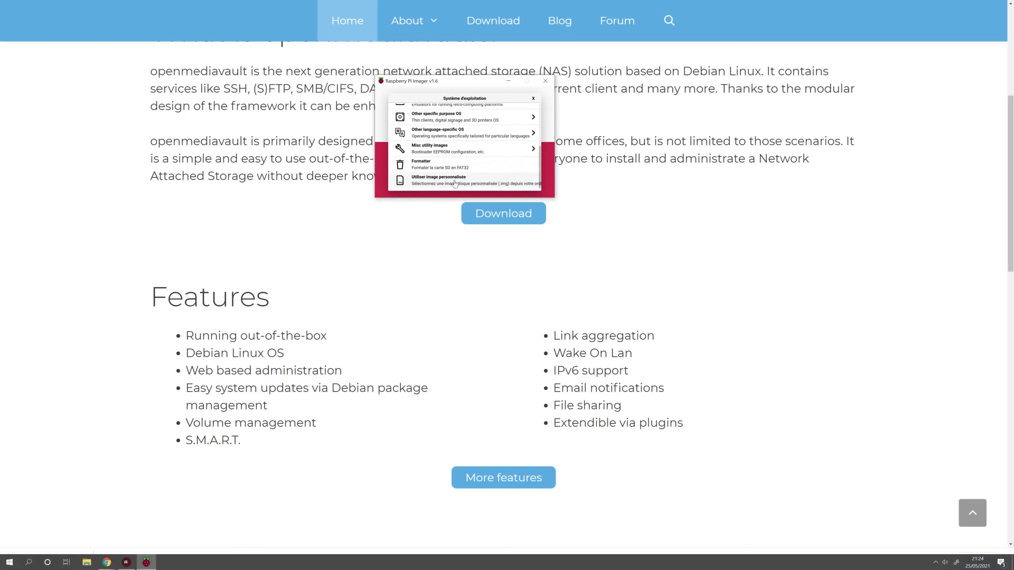
click(452, 182)
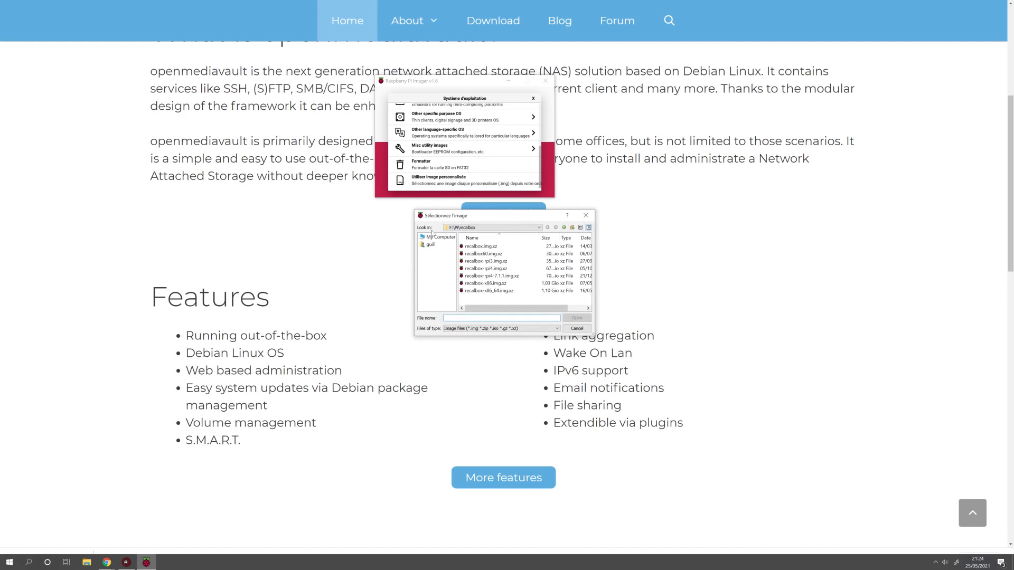
click(436, 238)
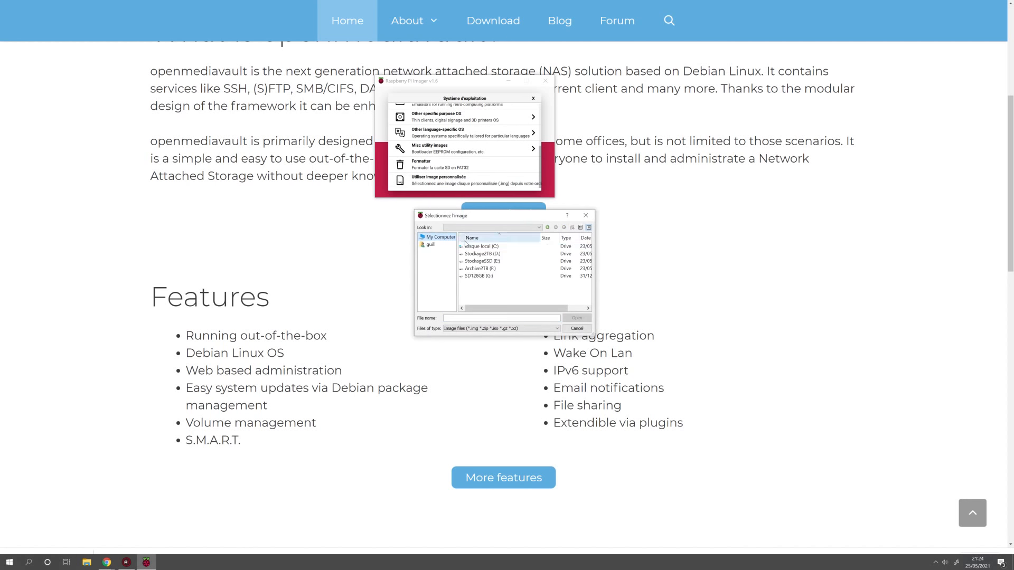
click(492, 254)
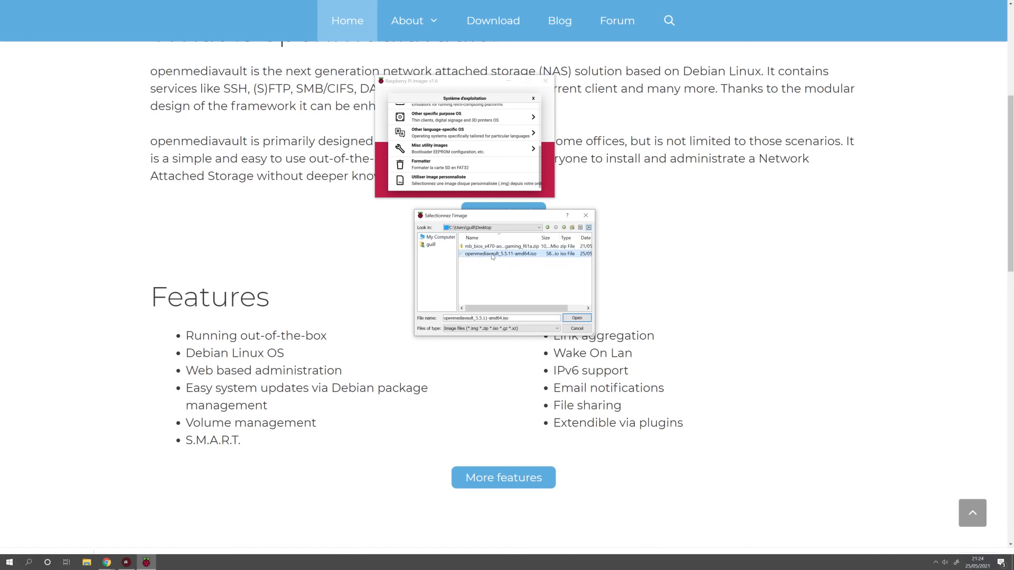
click(577, 318)
Write the image to the 128 GB SanDisk USB drive, confirming the erase
click(496, 162)
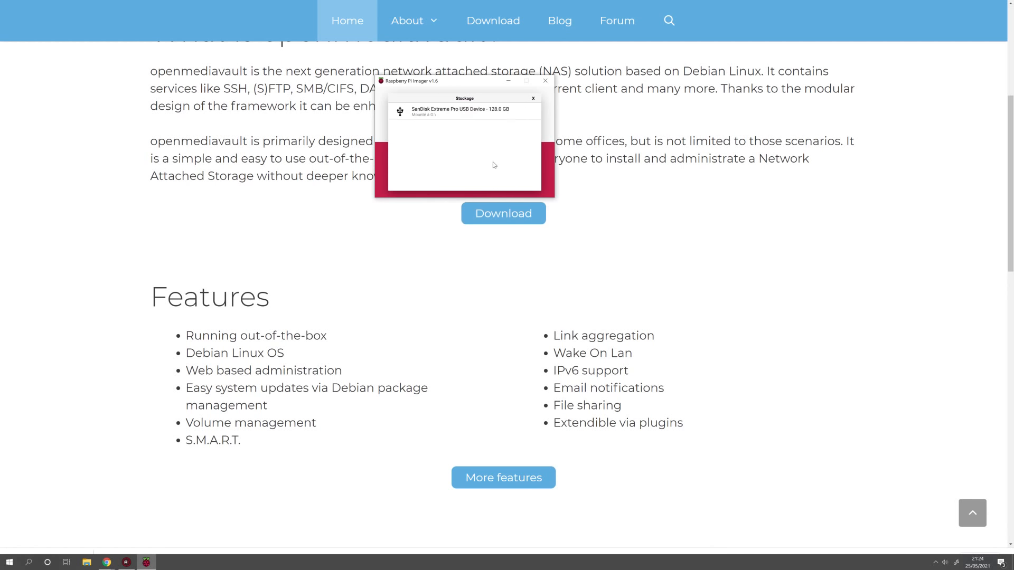
click(460, 113)
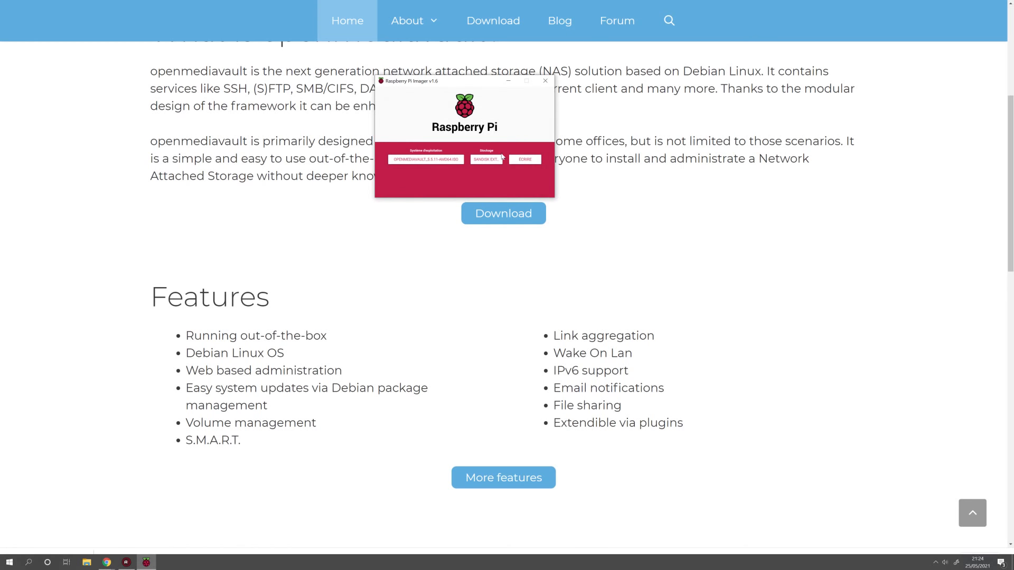
click(528, 166)
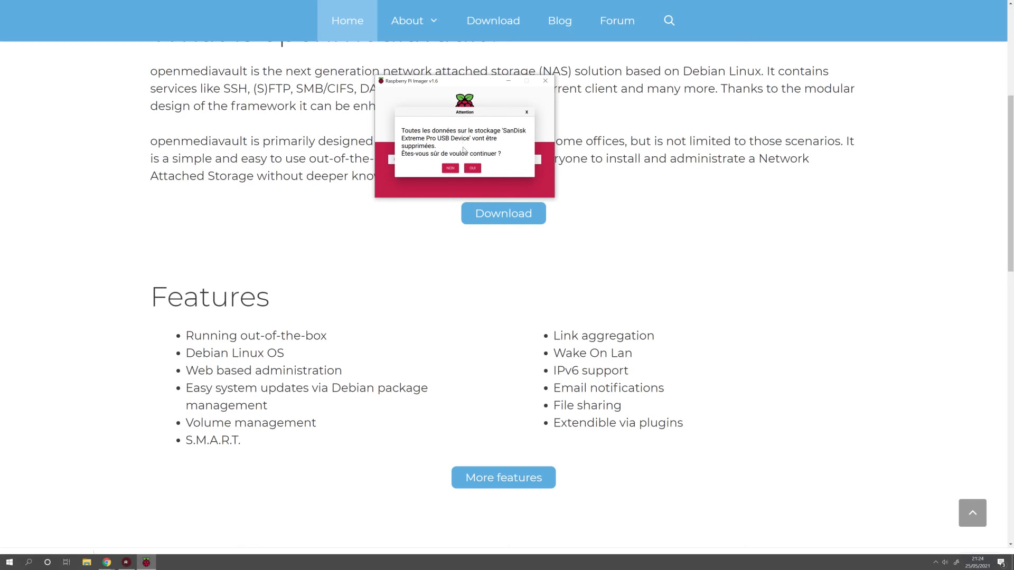
click(473, 169)
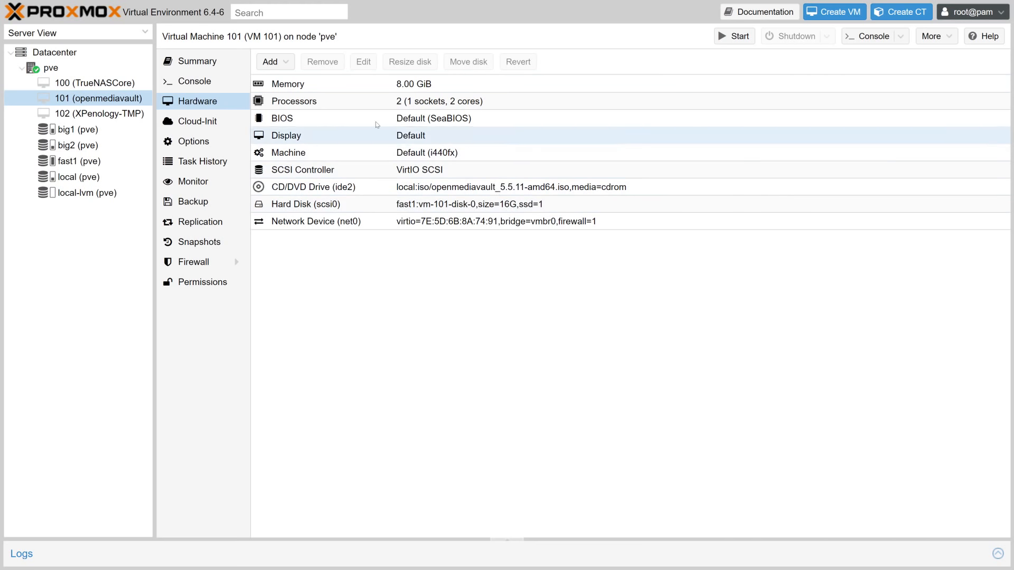
Add a 1000 GB SATA hard disk on big1 storage to VM 101
click(272, 62)
click(299, 79)
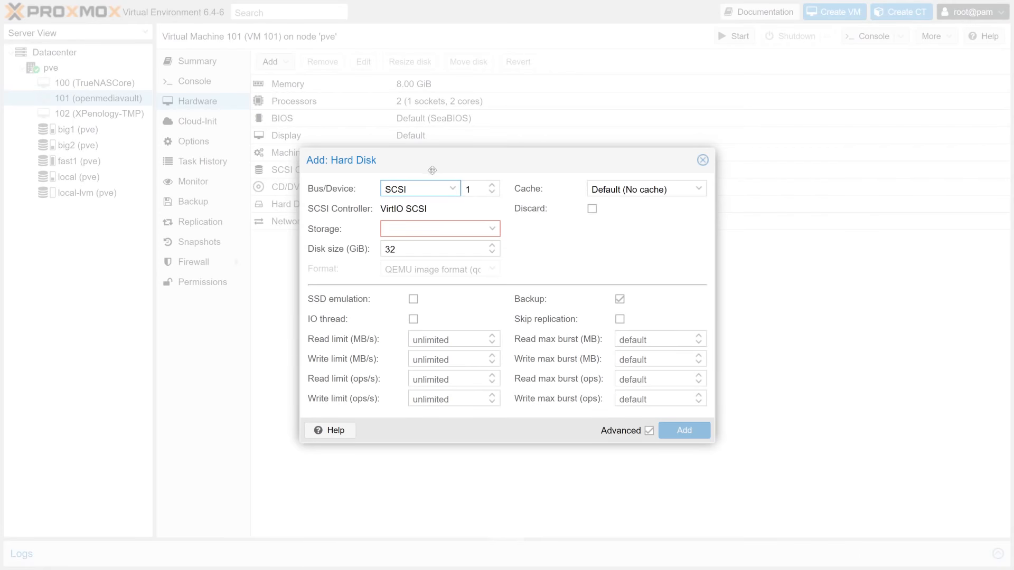
click(452, 188)
click(421, 221)
click(493, 210)
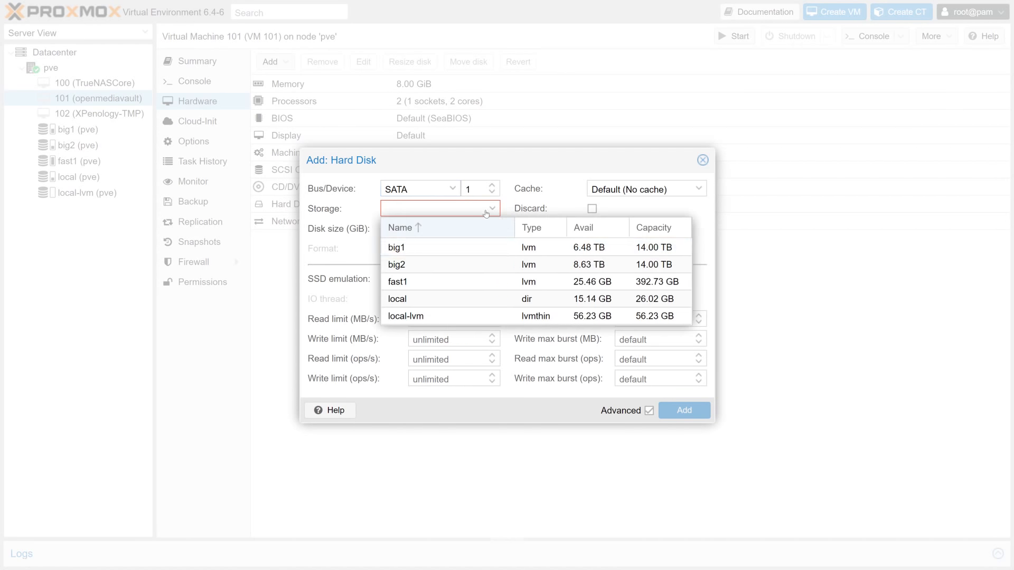
click(428, 249)
double_click(392, 236)
text(41)
key(BackSpace)
text(1000)
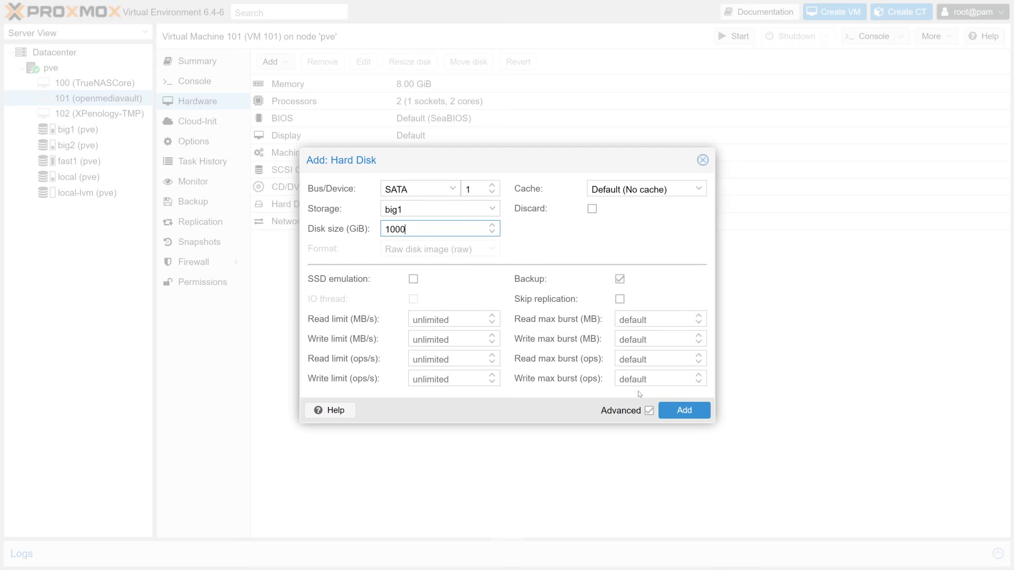
click(684, 411)
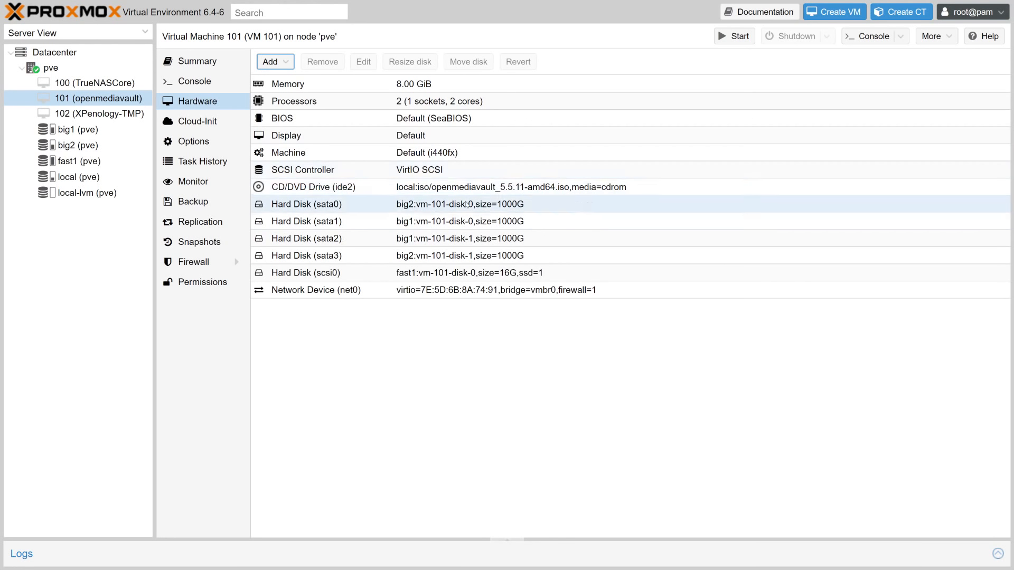
Review the CD/DVD, scsi0 and sata0–sata3 hardware entries, then bring up the VM's console
click(299, 188)
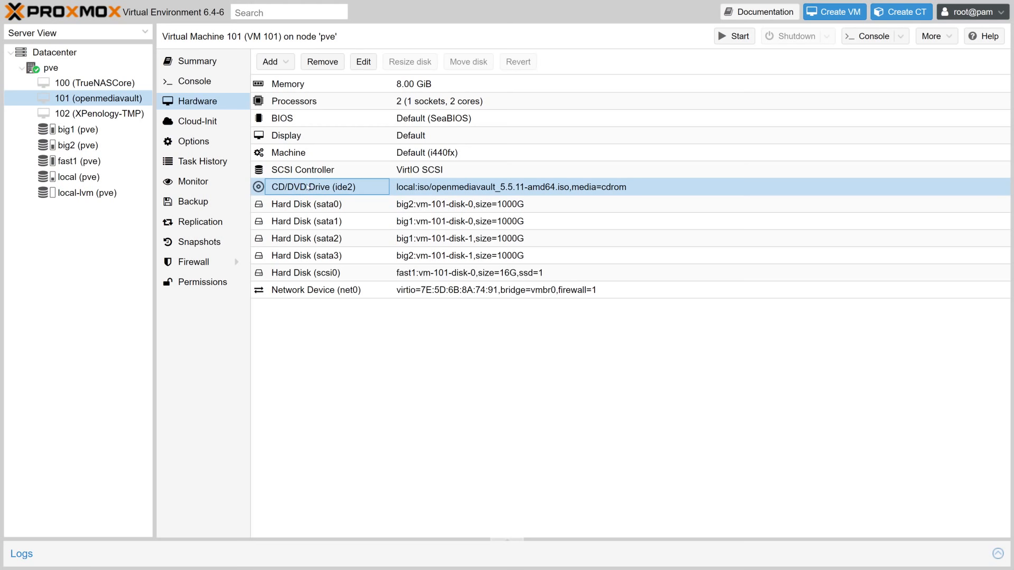
click(325, 273)
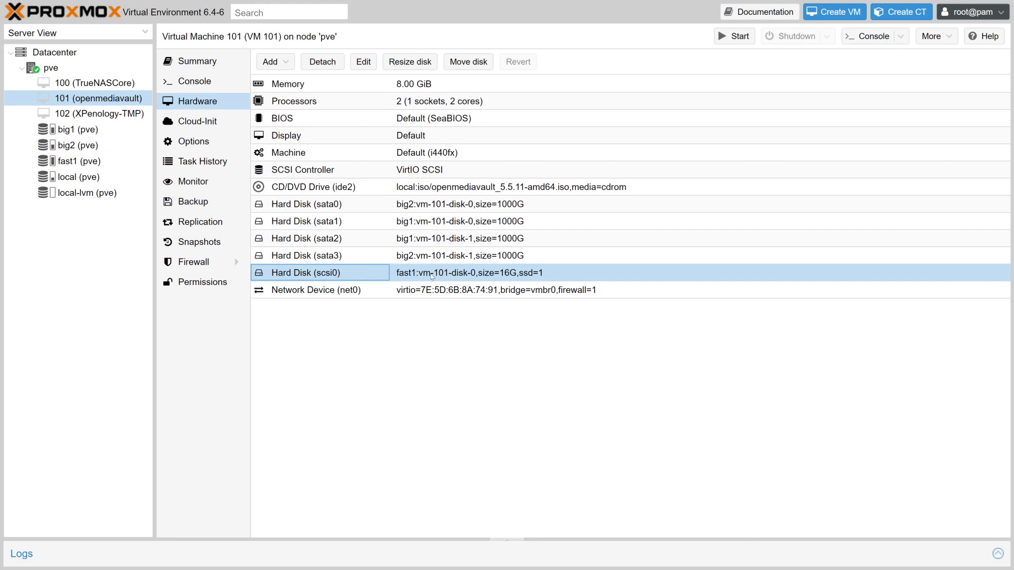
click(433, 193)
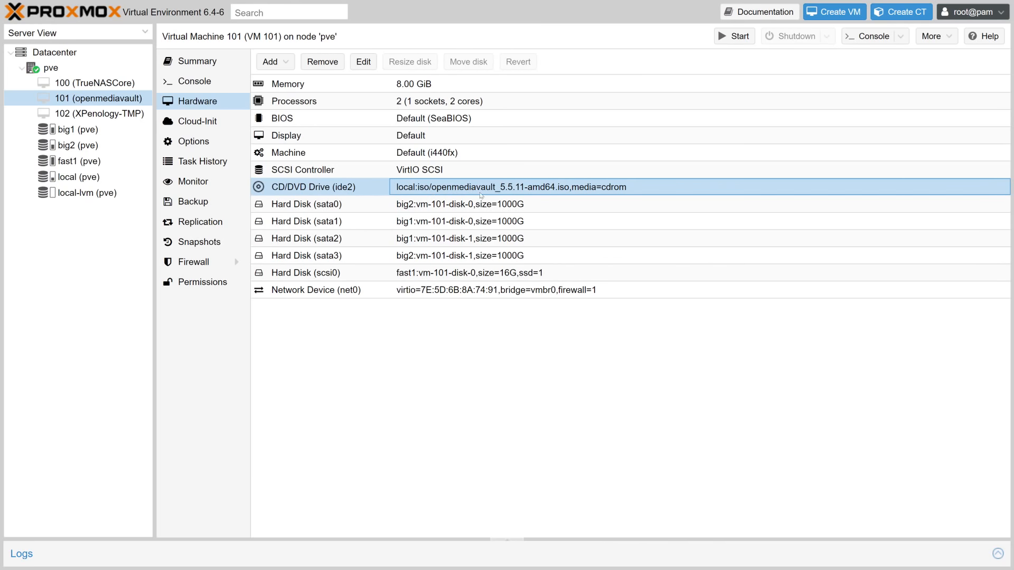
click(480, 206)
click(482, 223)
click(482, 241)
click(483, 258)
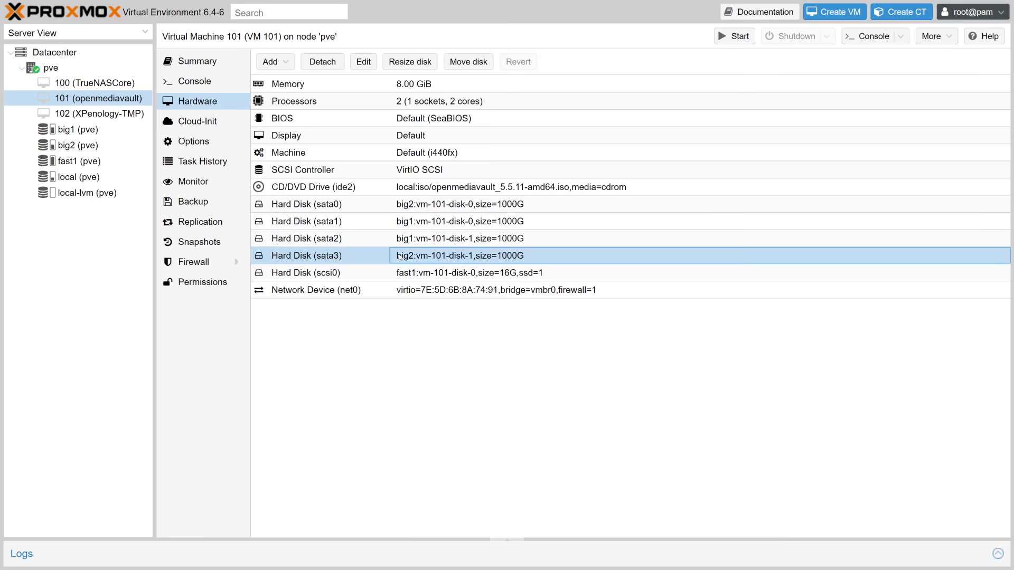
click(194, 81)
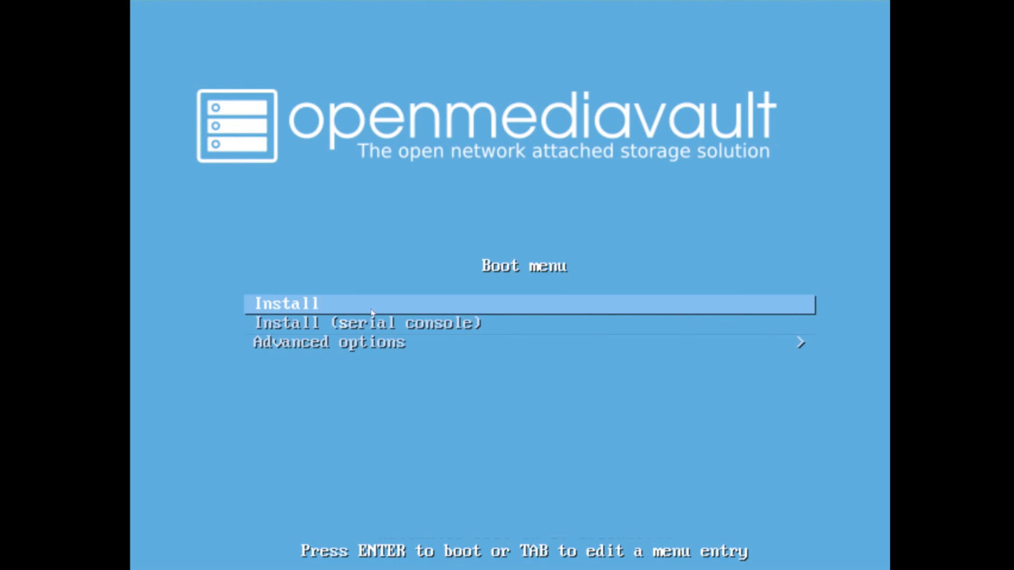
Browse the Advanced options boot entries, return to the main menu, and boot Install
key(Down)
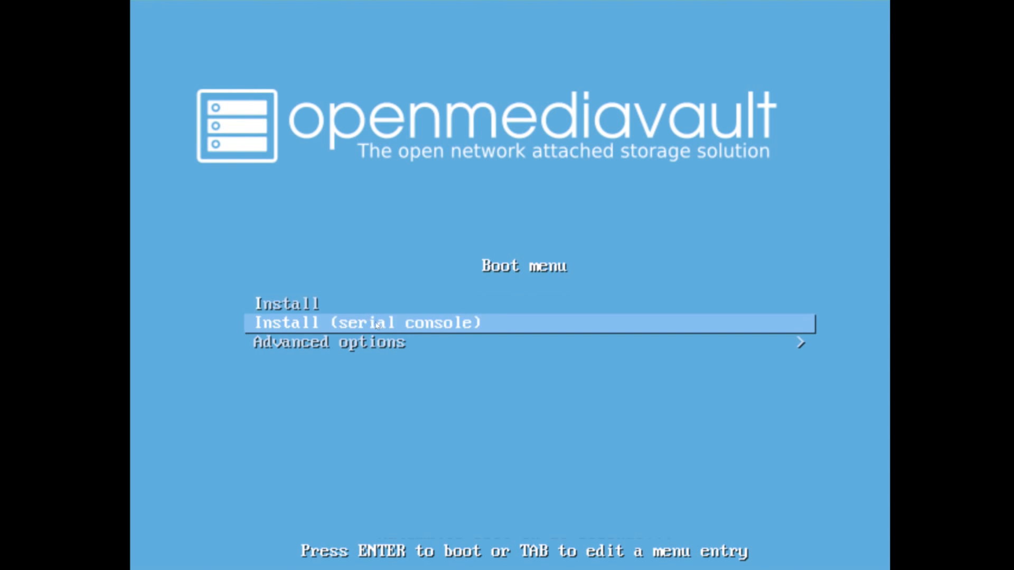
key(Down)
key(Return)
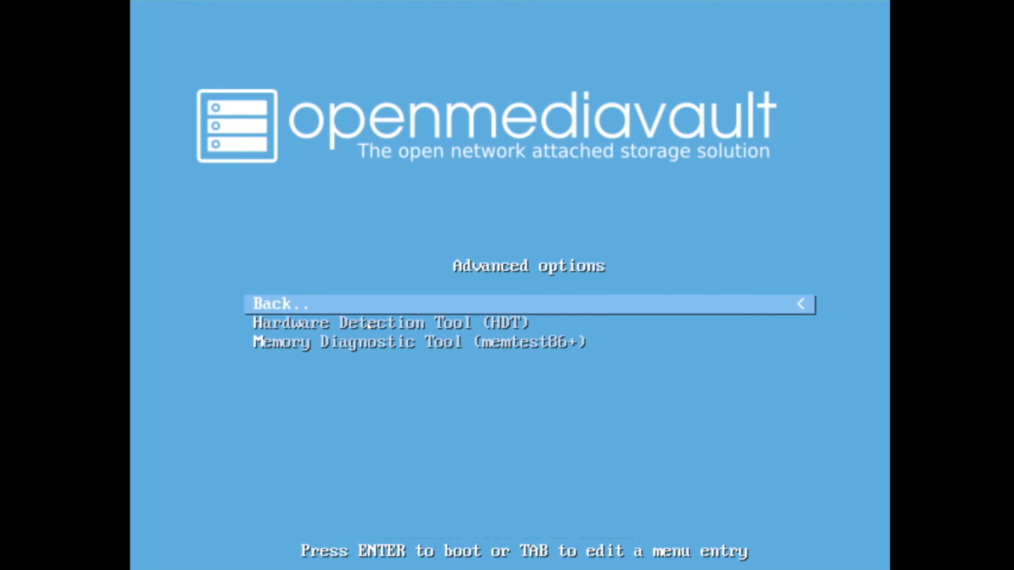
key(Down)
key(Down)
key(Up)
key(Down)
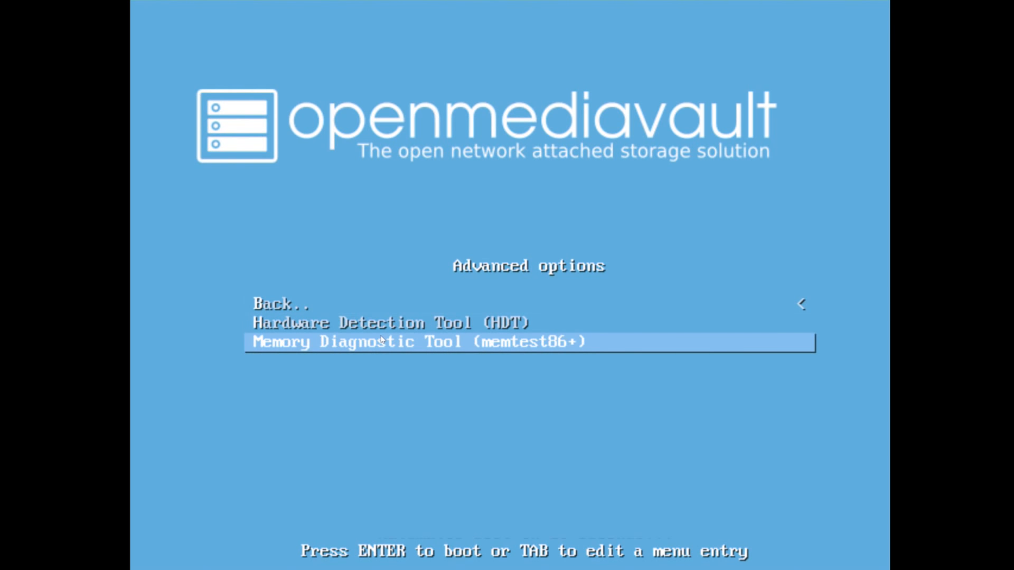
key(Up)
key(Up)
key(Return)
key(Up)
key(Up)
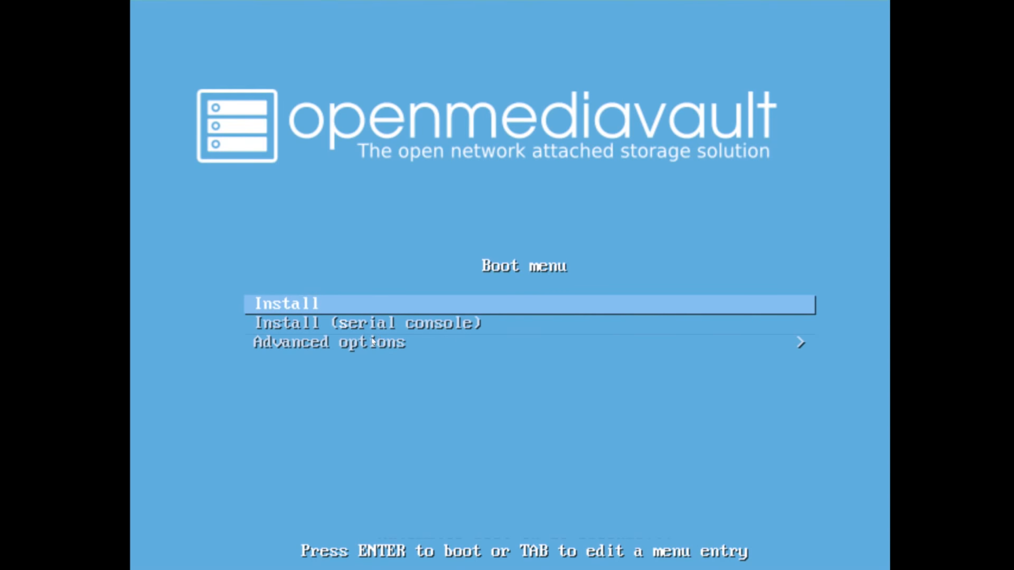
key(Return)
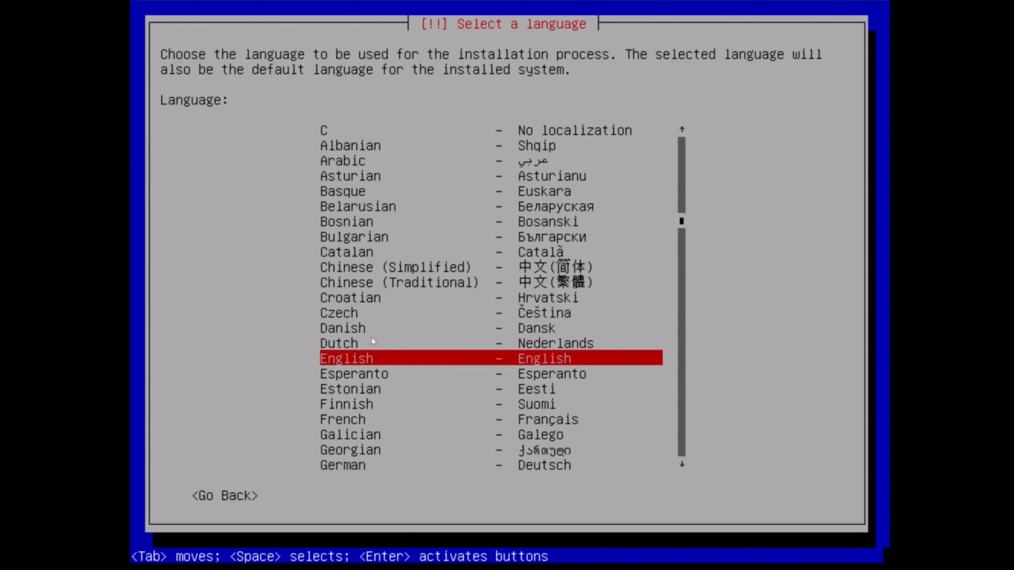
Choose French as the language, accept France as location and the Français keyboard layout
key(Down)
key(Down)
key(Down)
key(Down)
key(Down)
key(Up)
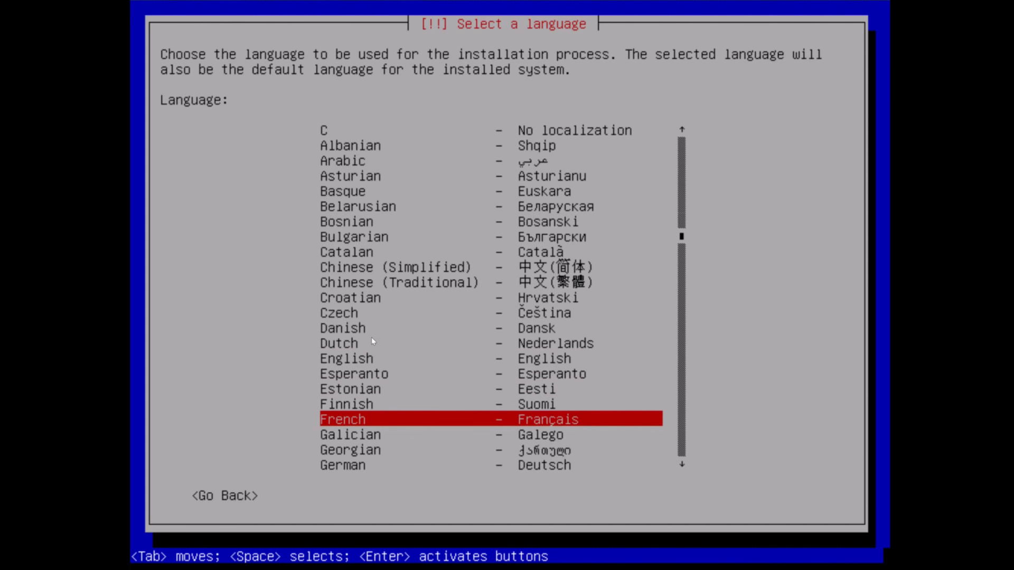
key(Return)
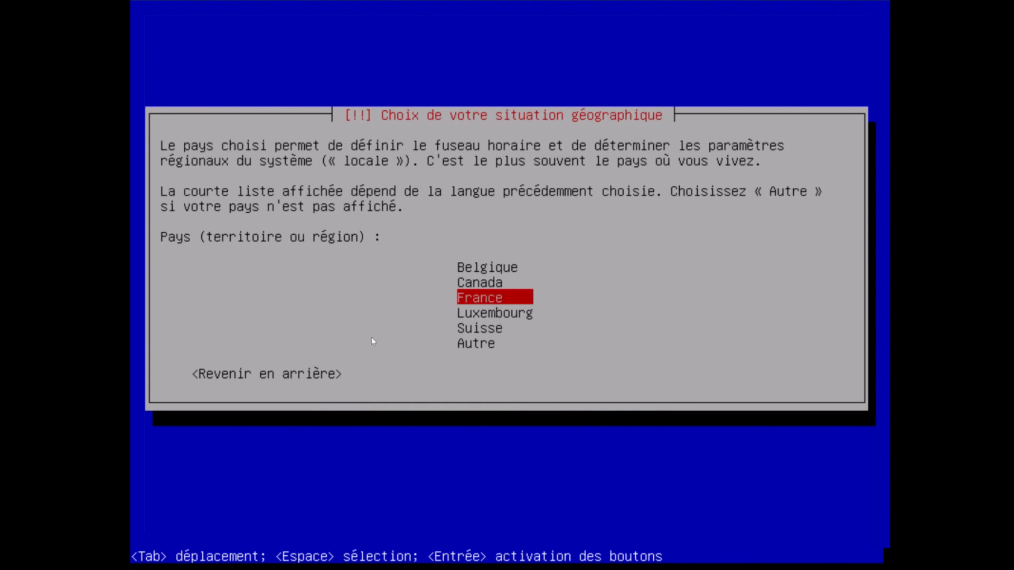
key(Return)
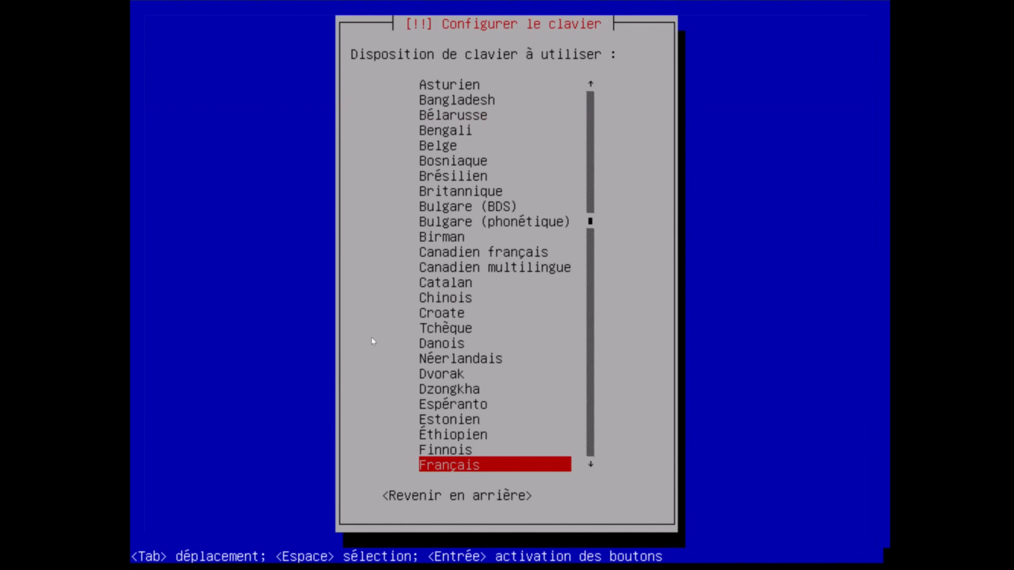
key(Return)
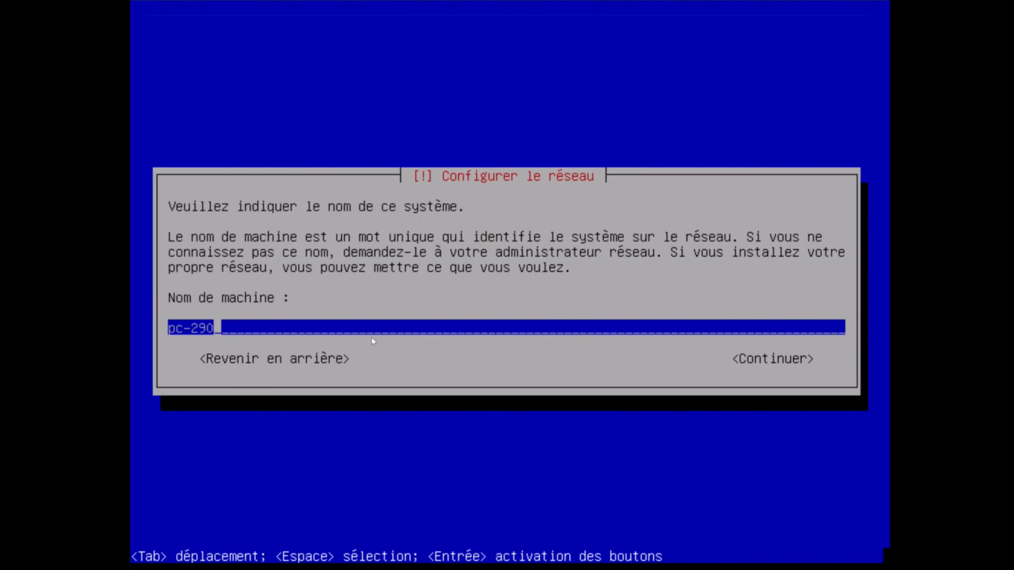
Replace the hostname pc-290 with omv and accept the default domain home
key(BackSpace)
key(BackSpace)
key(BackSpace)
key(BackSpace)
key(BackSpace)
key(BackSpace)
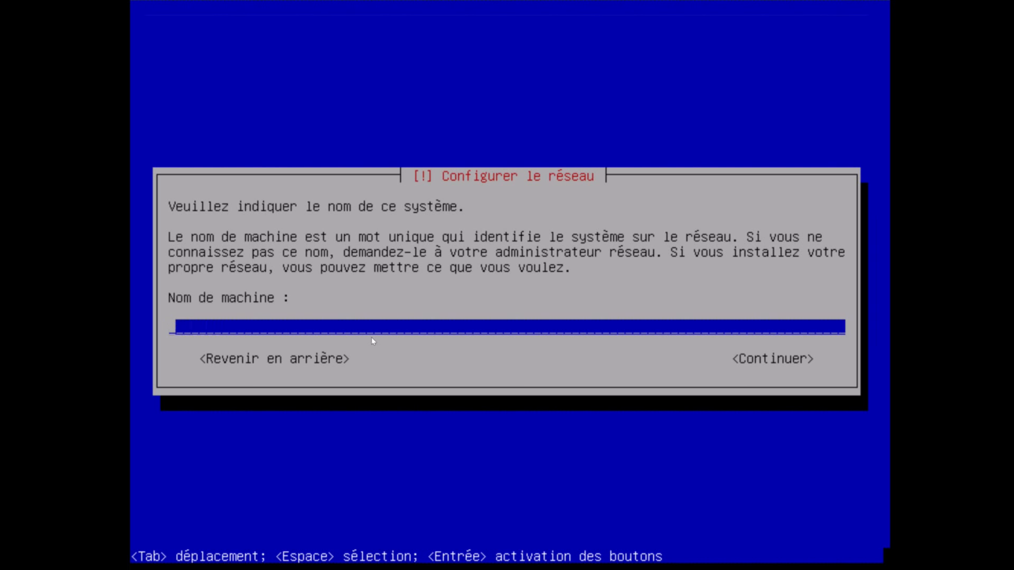
text(omv)
key(Tab)
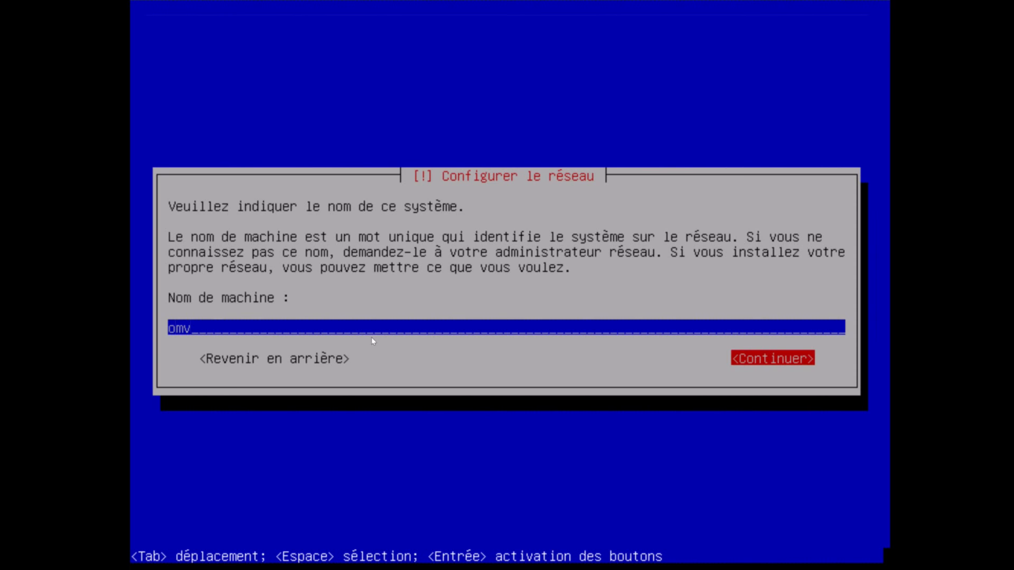
key(Return)
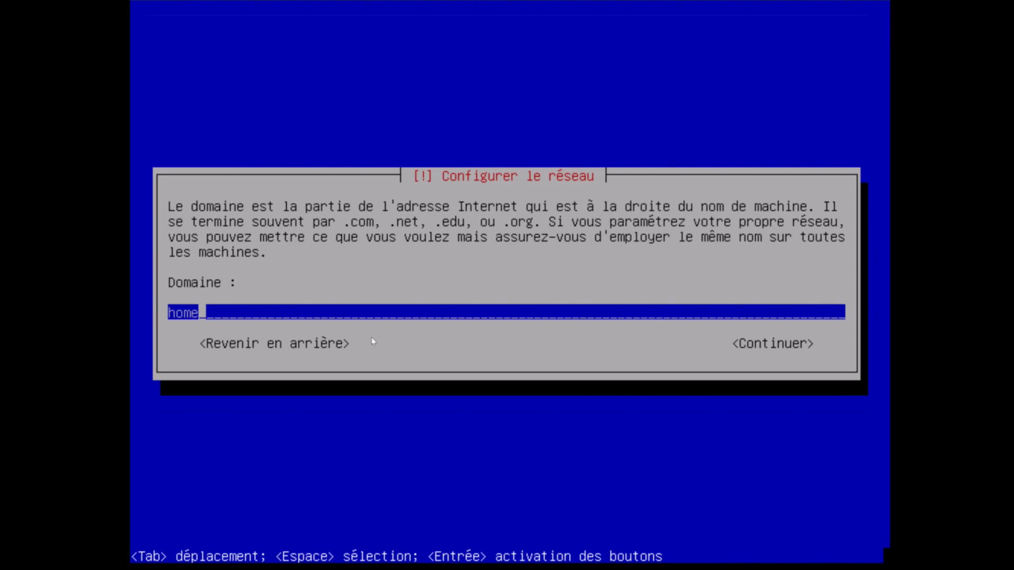
key(Tab)
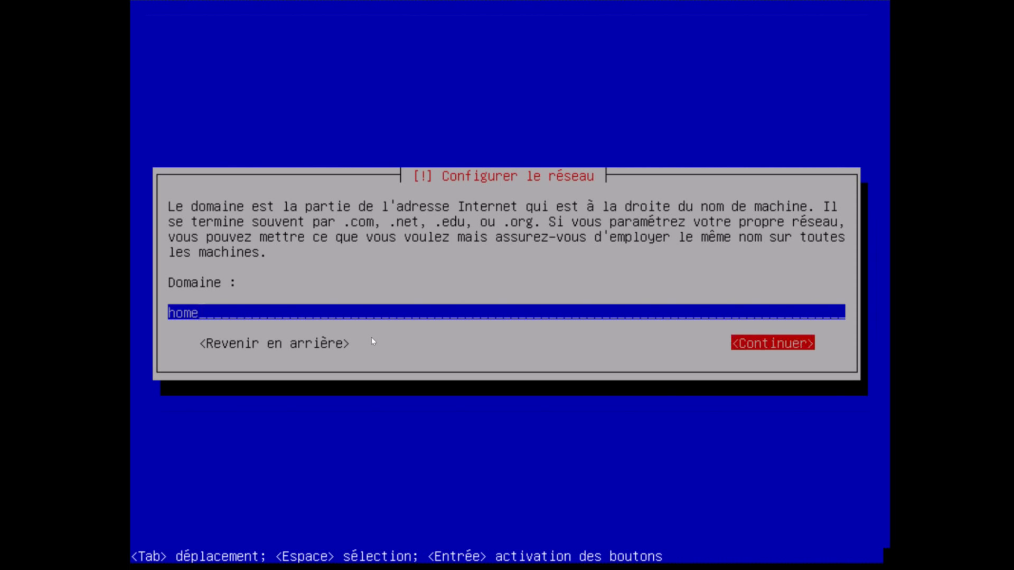
key(Return)
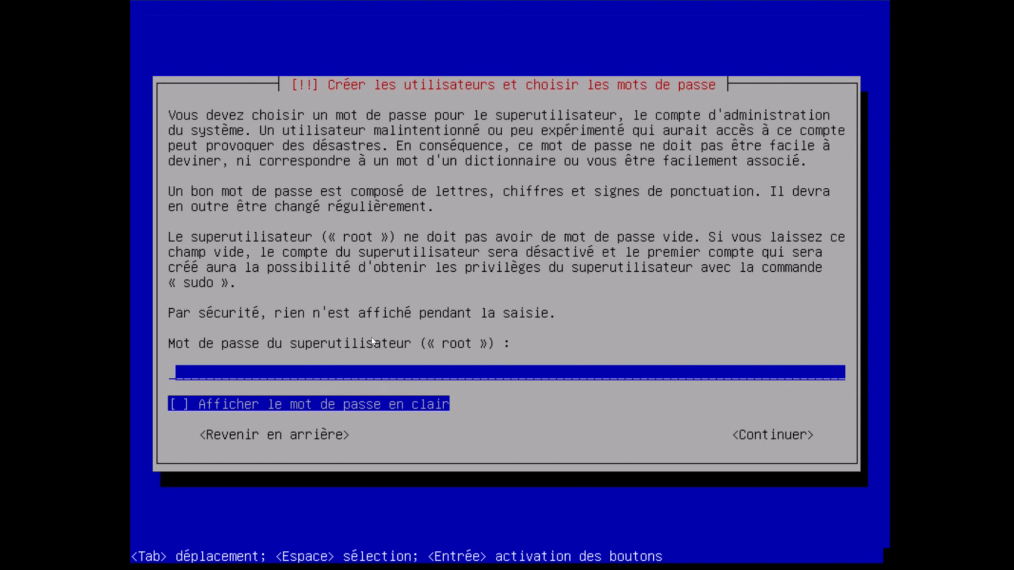
Enter the root password, checking it in clear text and retyping it before submitting
text(*******)
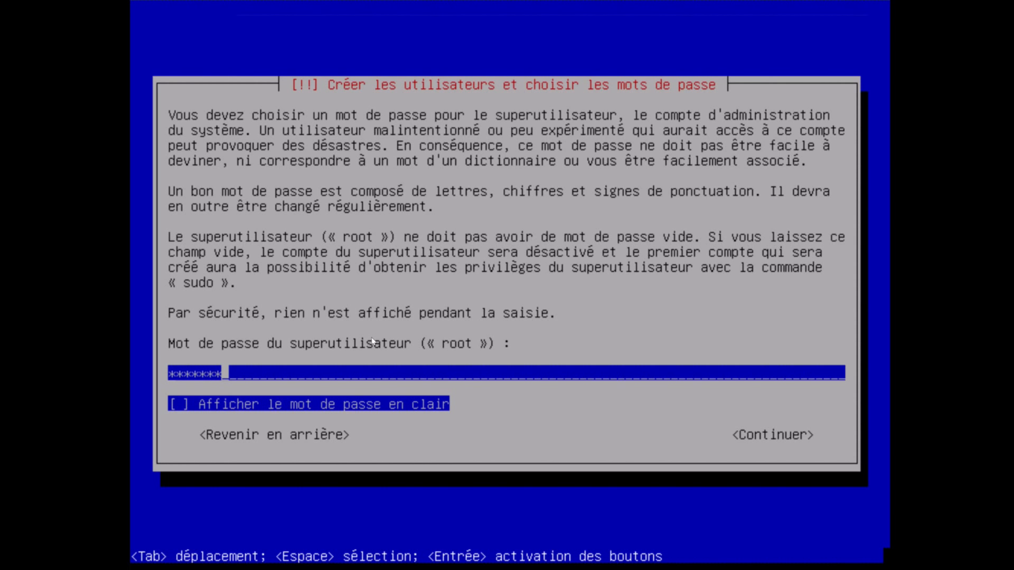
key(Tab)
key(space)
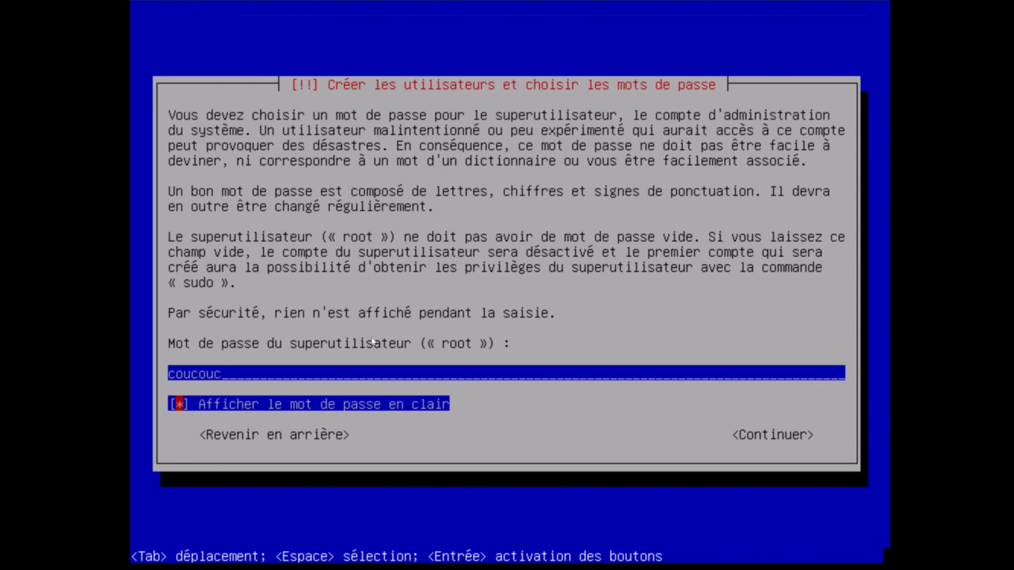
key(space)
key(space)
key(space)
key(space)
key(space)
key(Tab)
key(Left)
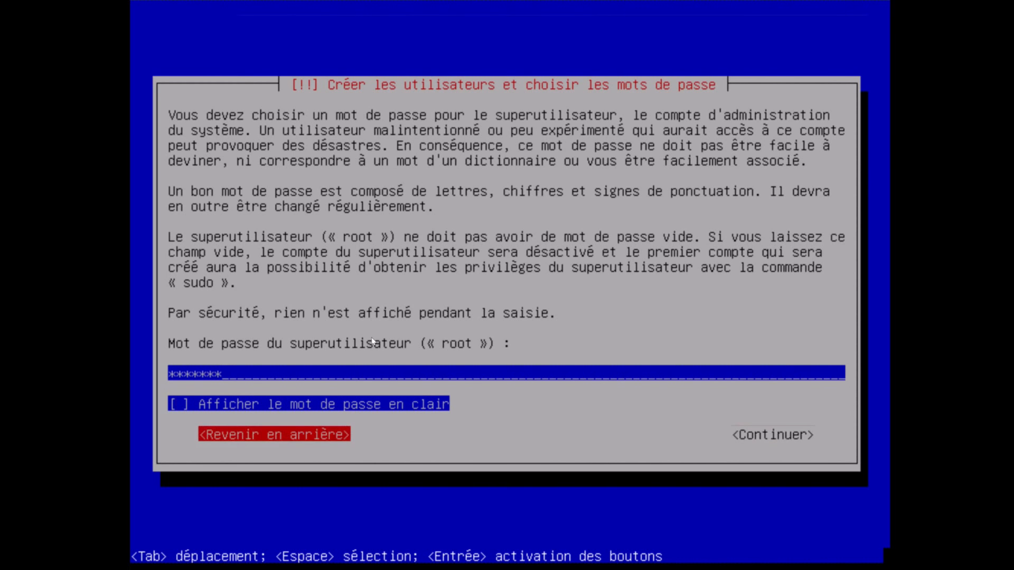
key(Tab)
key(BackSpace)
key(BackSpace)
key(BackSpace)
key(BackSpace)
key(BackSpace)
key(BackSpace)
key(BackSpace)
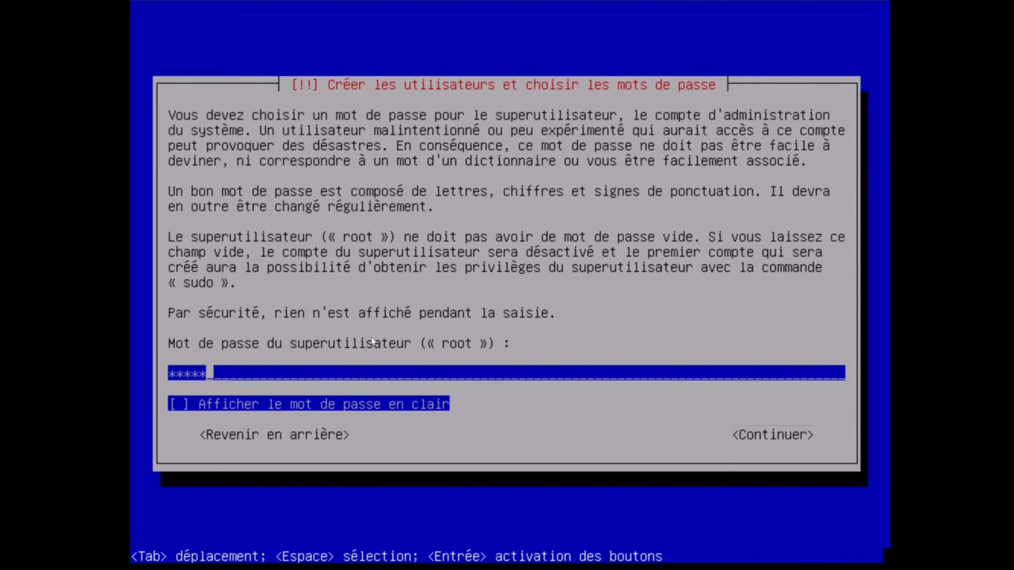
text(*************)
key(Tab)
key(Tab)
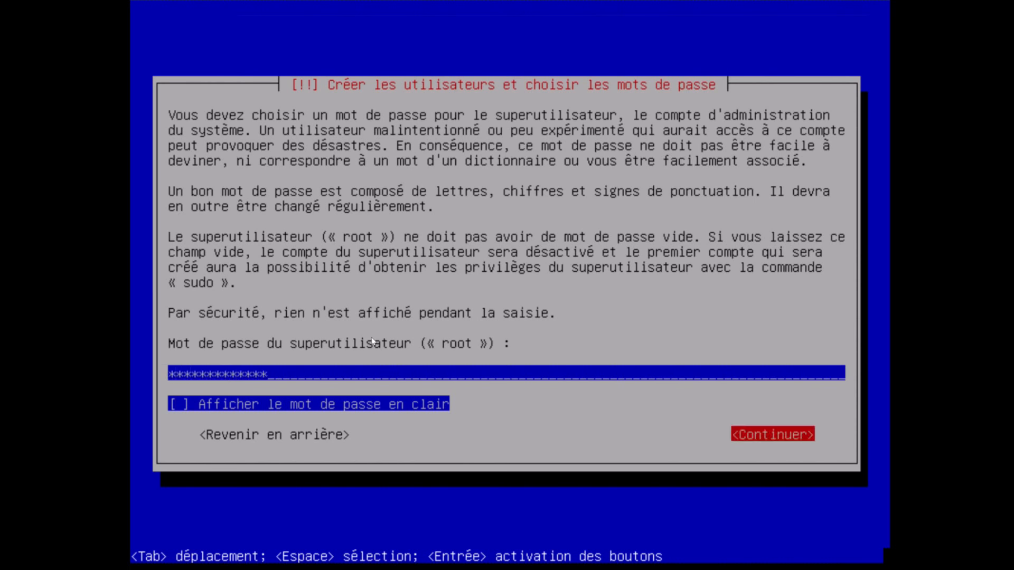
key(Return)
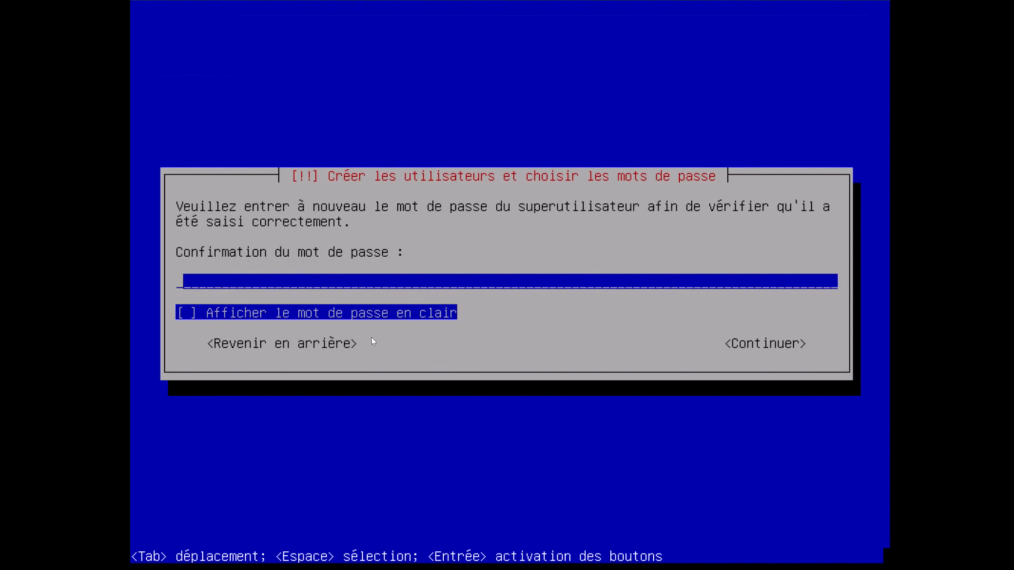
Re-enter the root password in the confirmation field and continue
text(*************)
key(Tab)
key(Tab)
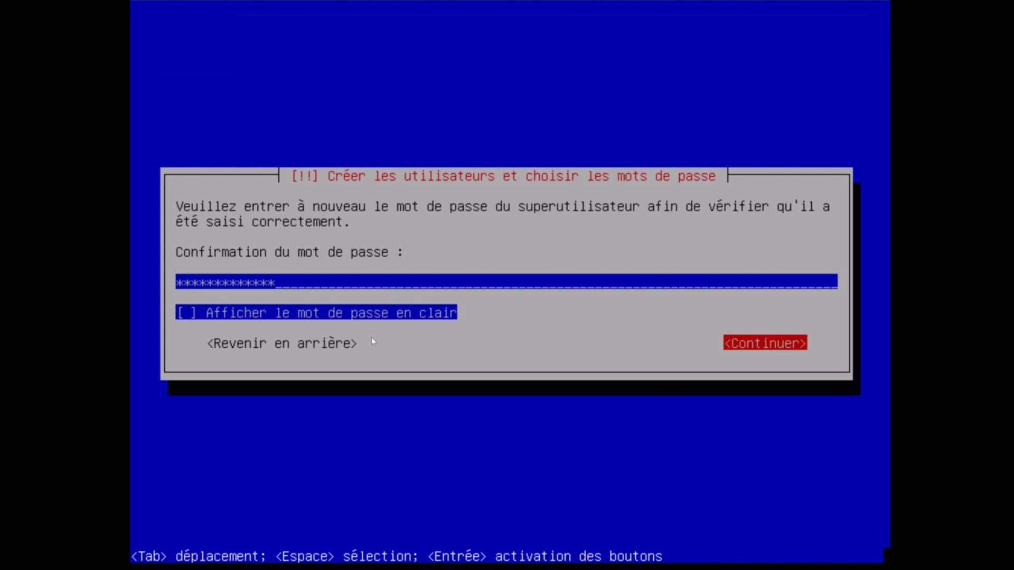
key(Return)
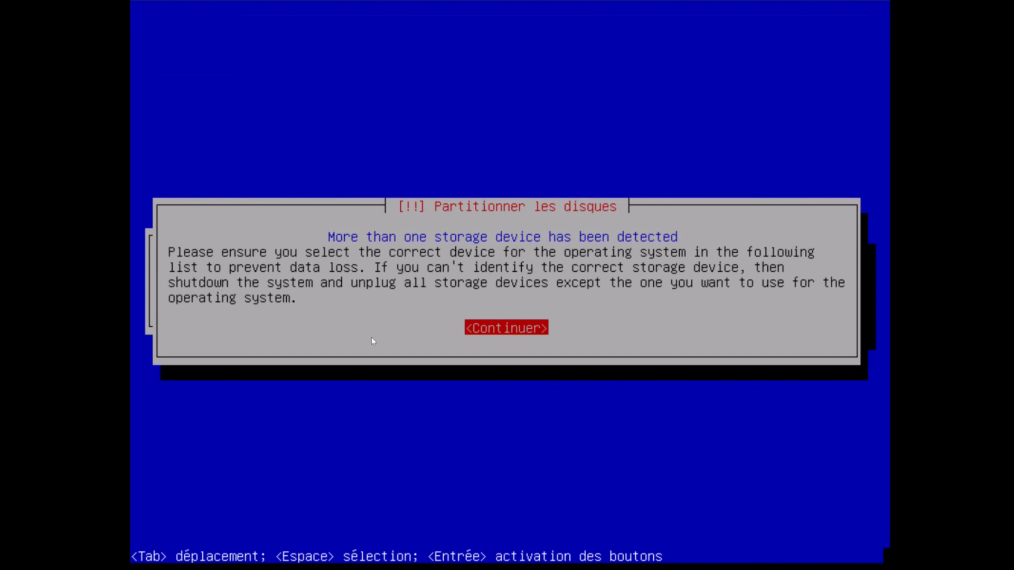
Dismiss the multiple-devices warning and look over the four 1.1 TB disks, ending on the 17.2 GB sda
key(Return)
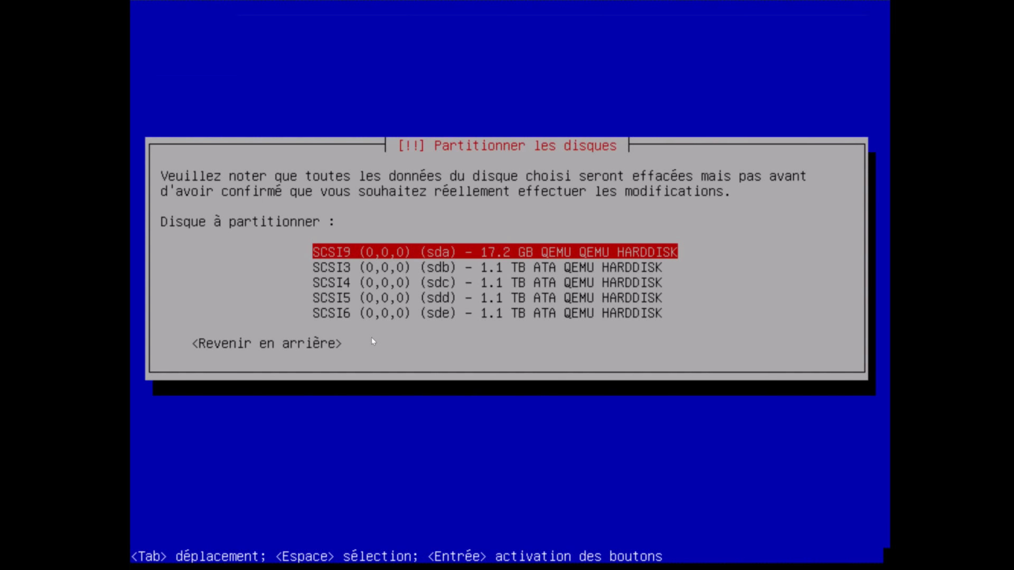
key(Down)
key(Down)
key(Down)
key(Down)
key(Up)
key(Up)
key(Up)
key(Down)
key(Down)
key(Down)
key(Up)
key(Up)
key(Up)
key(Down)
key(Down)
key(Down)
key(Up)
key(Up)
key(Up)
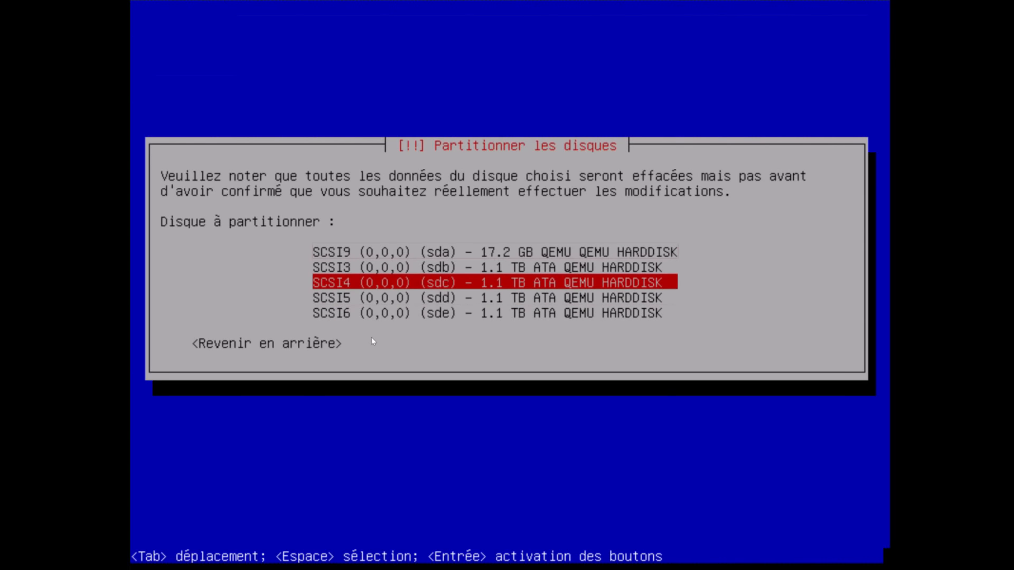
key(Down)
key(Down)
key(Up)
key(Up)
key(Down)
key(Down)
key(Up)
key(Up)
key(Up)
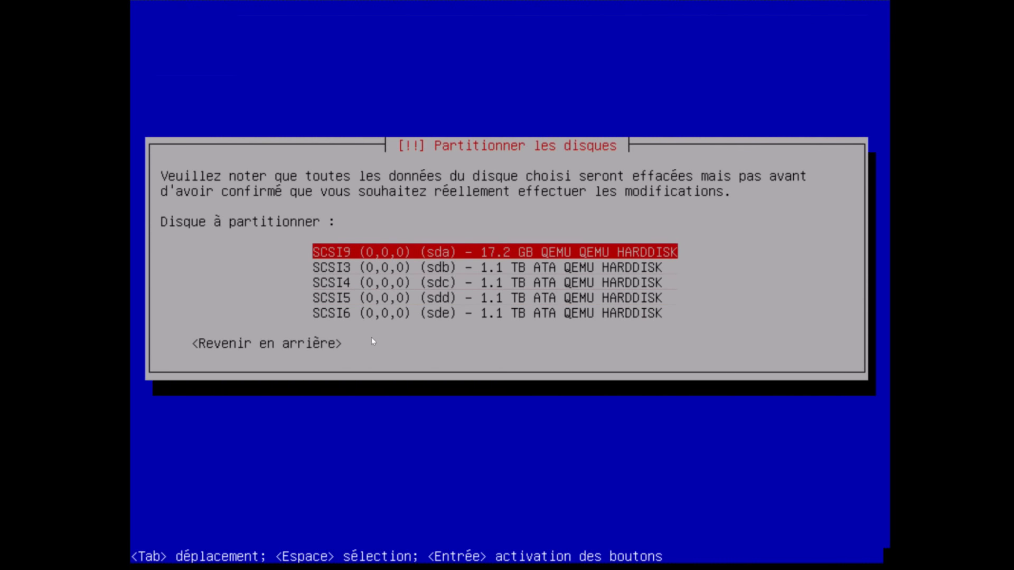
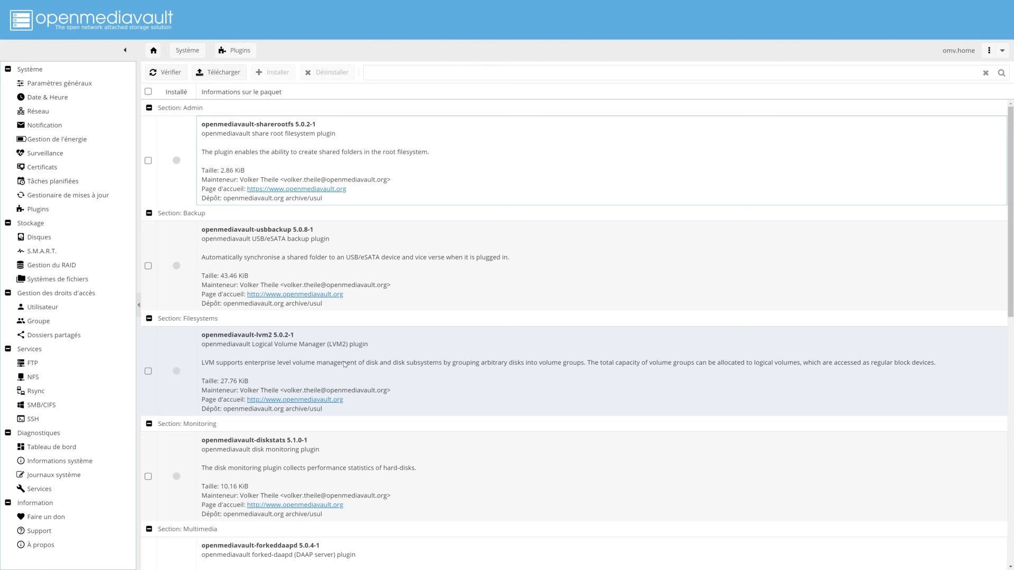
Scroll through the Plugins list, showing sharerootfs, usbbackup, lvm2 and diskstats, none installed
scroll(345, 364, down, 1)
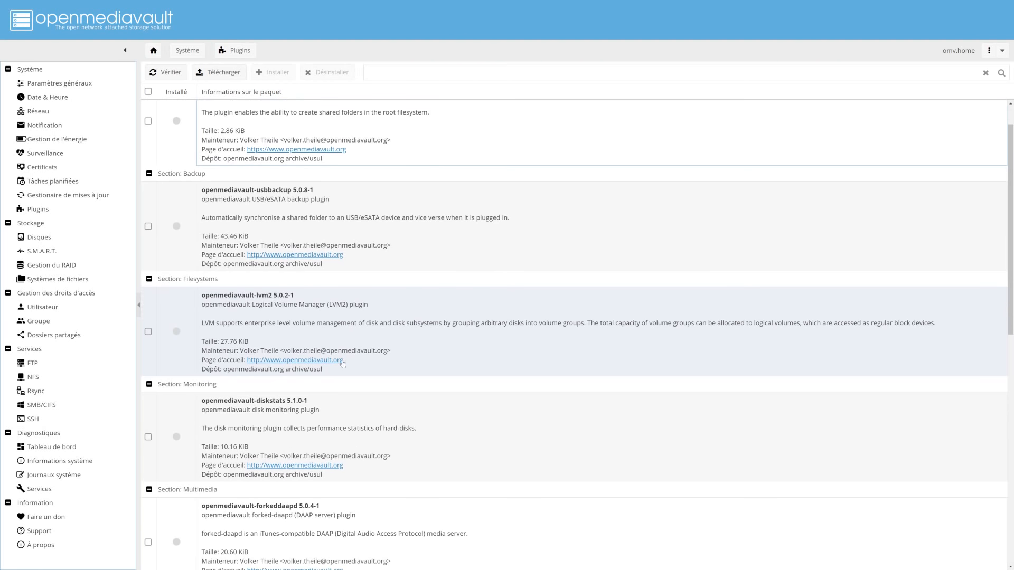
scroll(343, 365, down, 3)
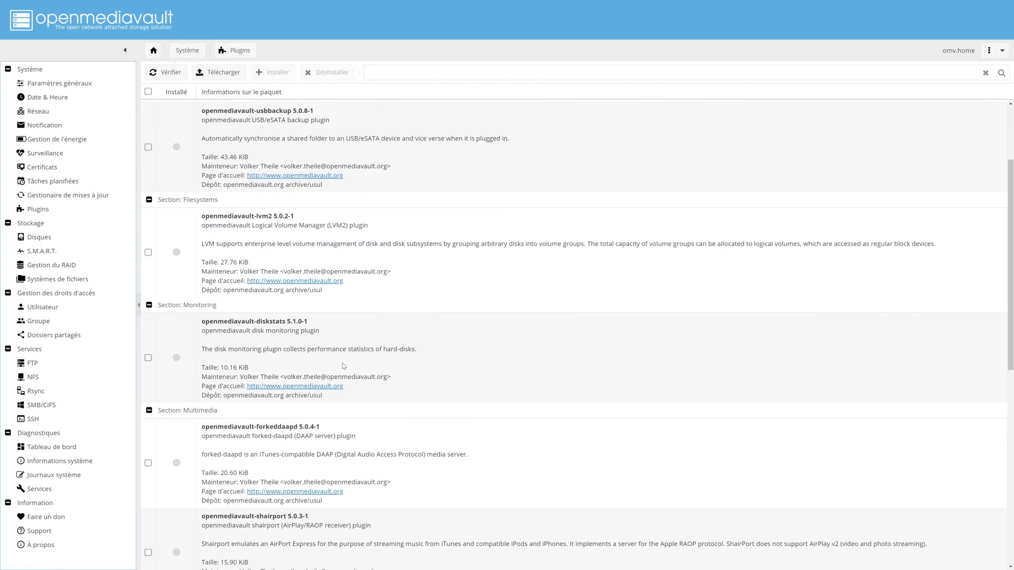
scroll(347, 367, up, 4)
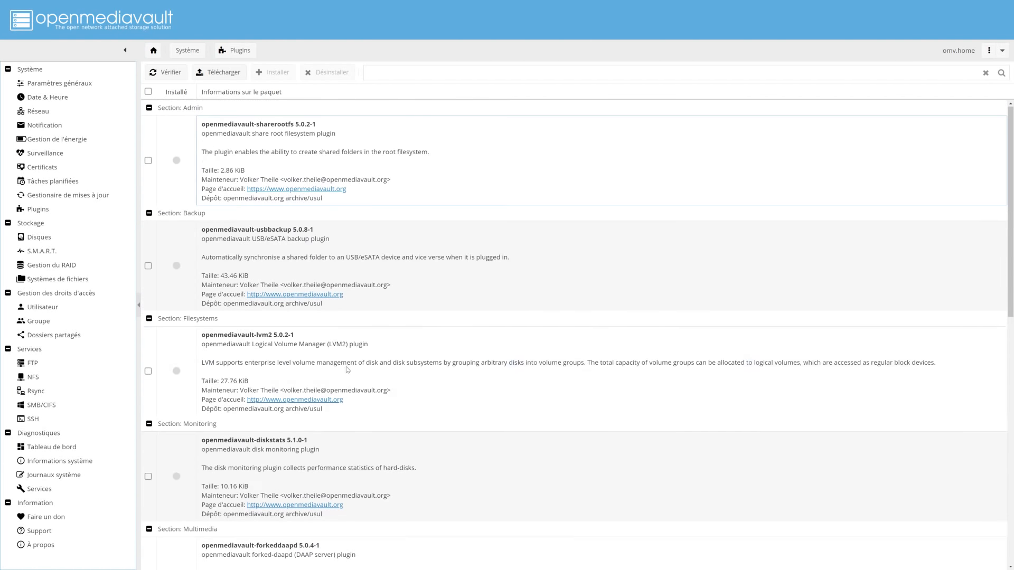
Go from openmediavault.org's Plugins page to the omv-extras wiki and scroll to its v5 install command
click(295, 399)
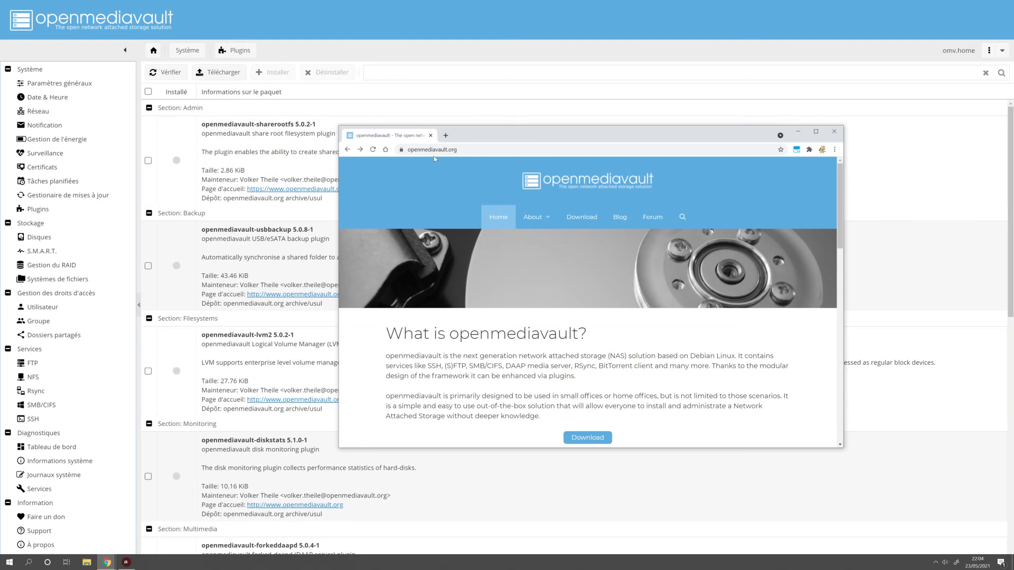
mouse_move(543, 213)
click(536, 251)
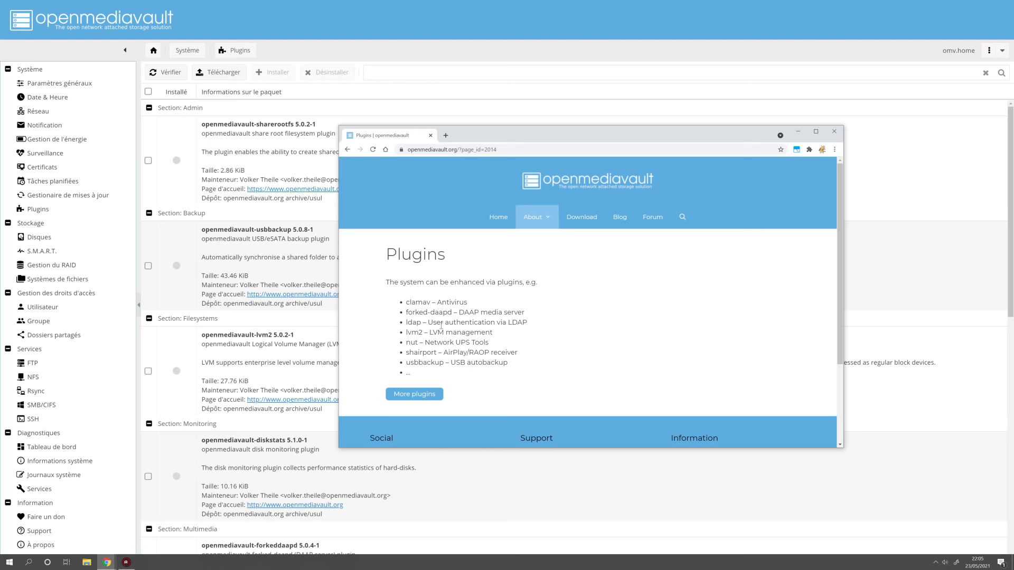
click(420, 396)
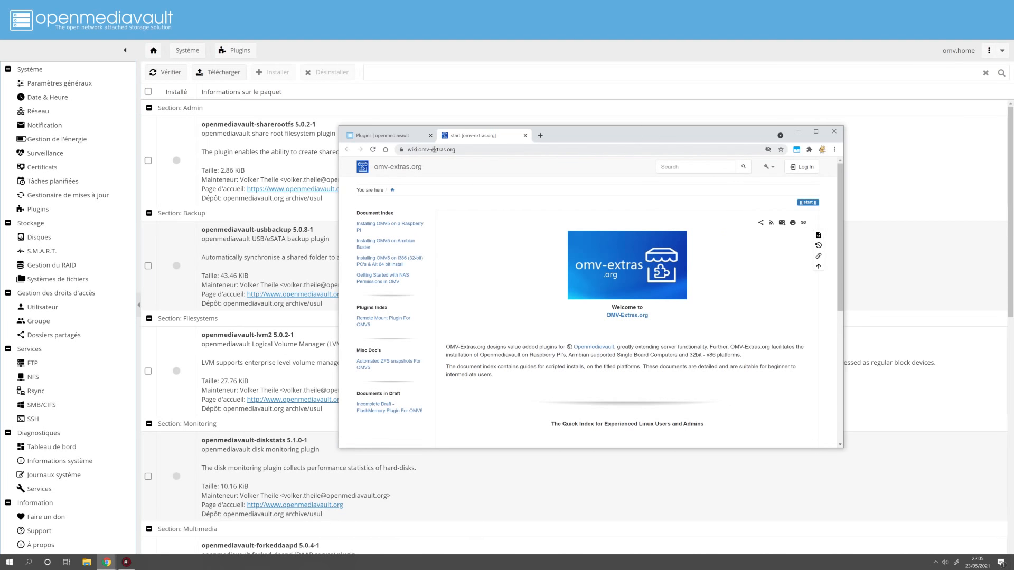
scroll(463, 265, down, 1)
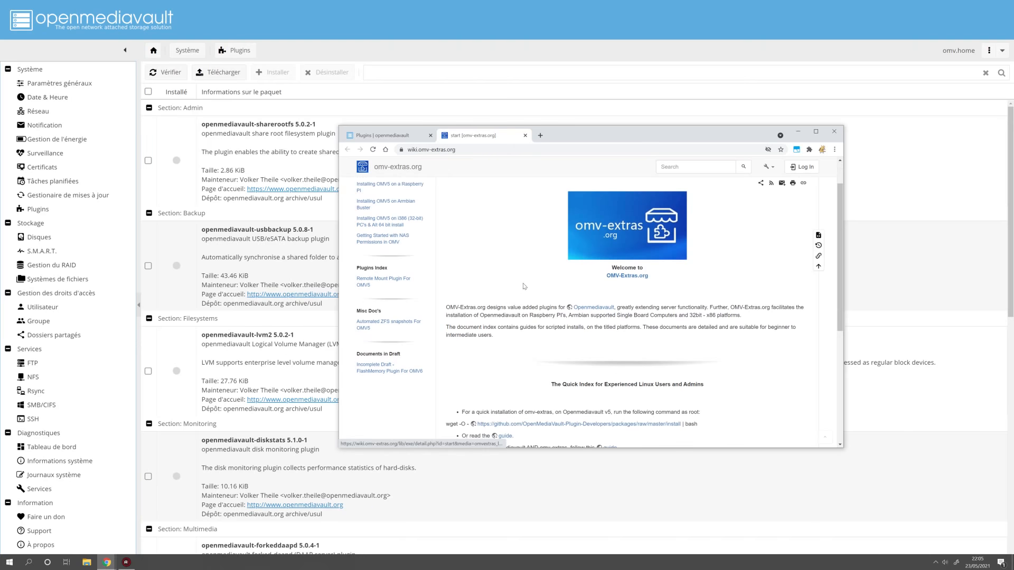
scroll(464, 265, down, 2)
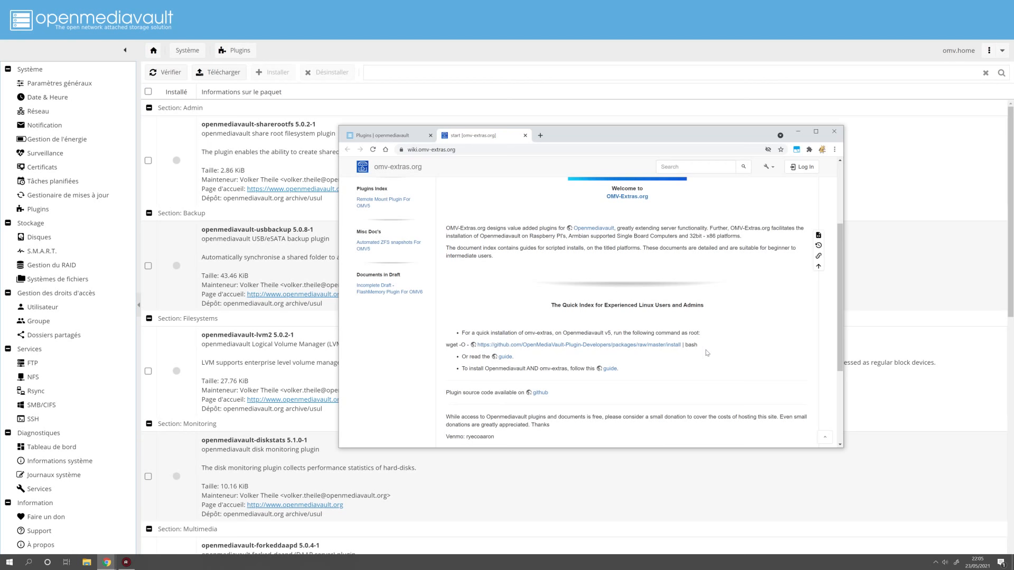
Launch Command Prompt by searching cmd in the Start menu
key(super)
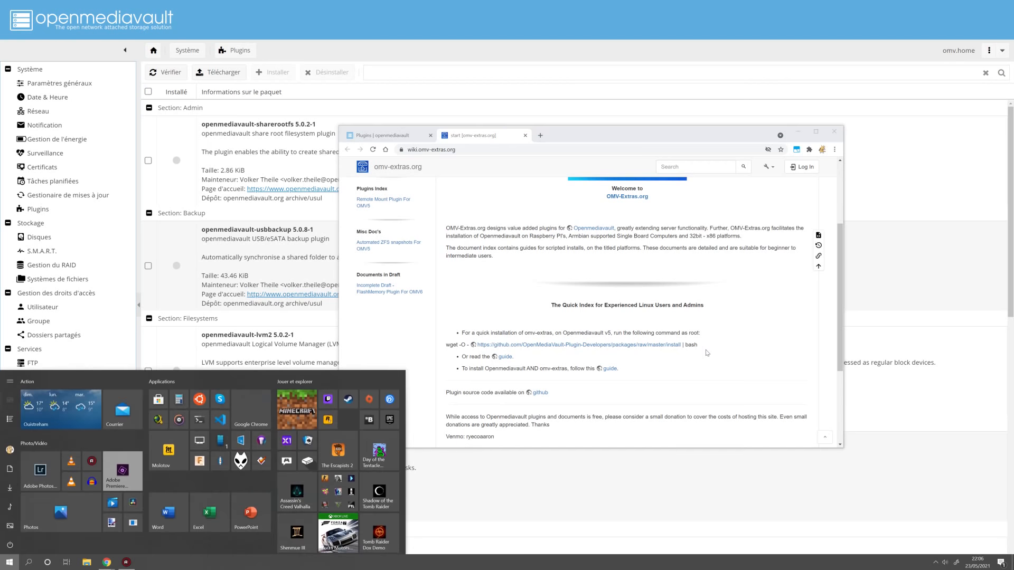
text(cmd)
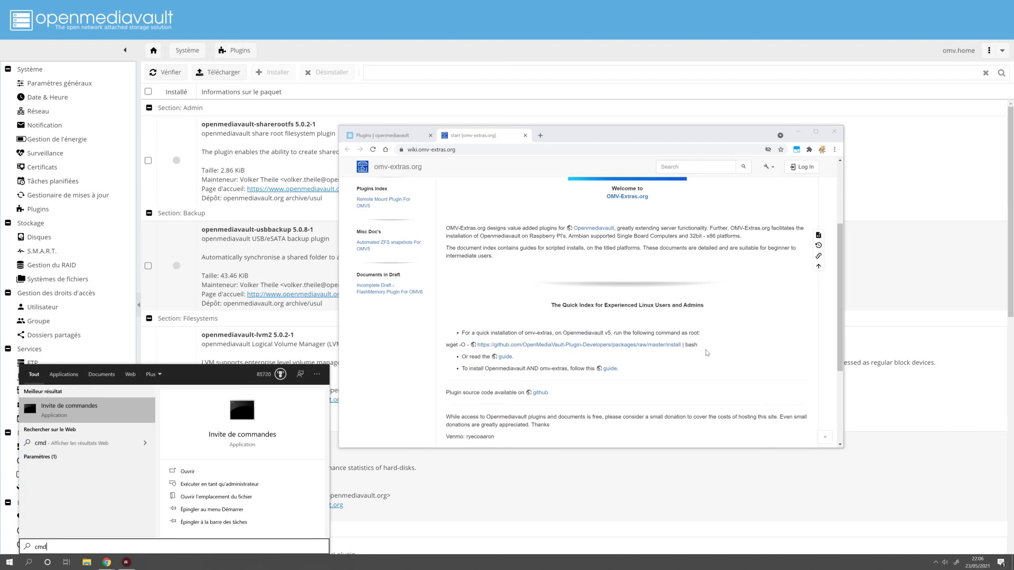
key(Return)
Run a bare ssh command to confirm the client prints its usage help
text(ssh)
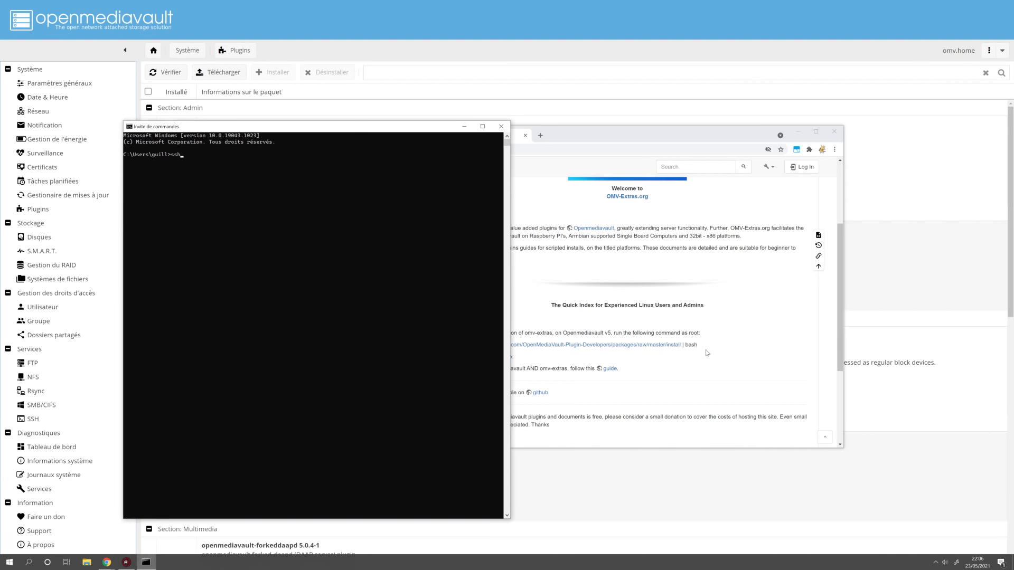
ctrl+scroll(296, 276, up, 3)
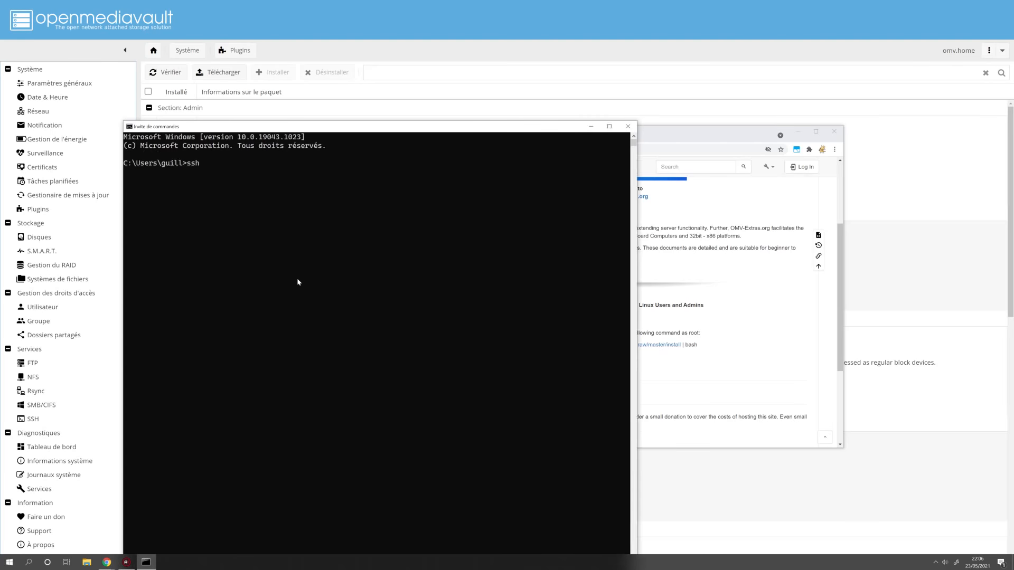
drag(401, 123, 526, 159)
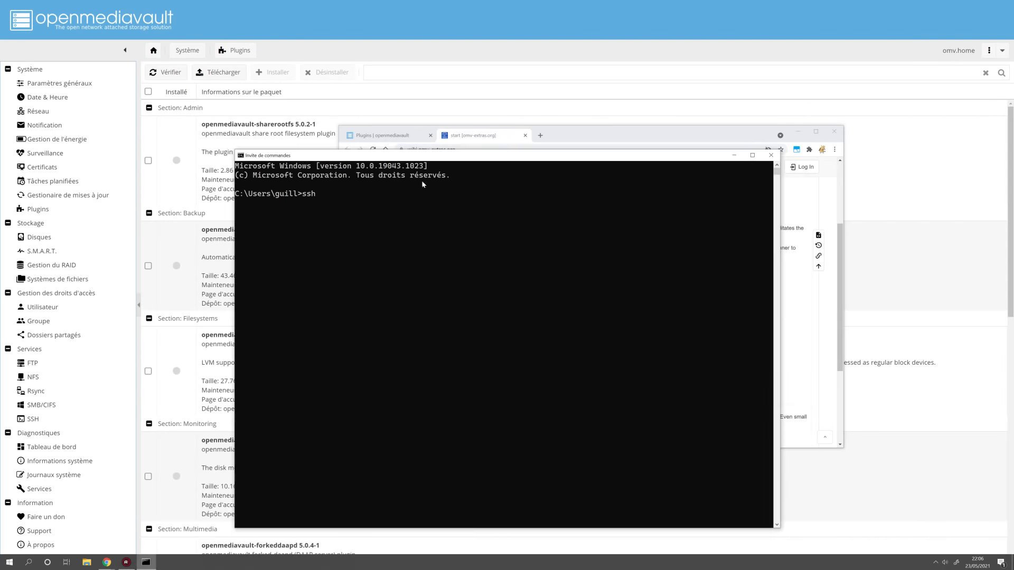
key(Return)
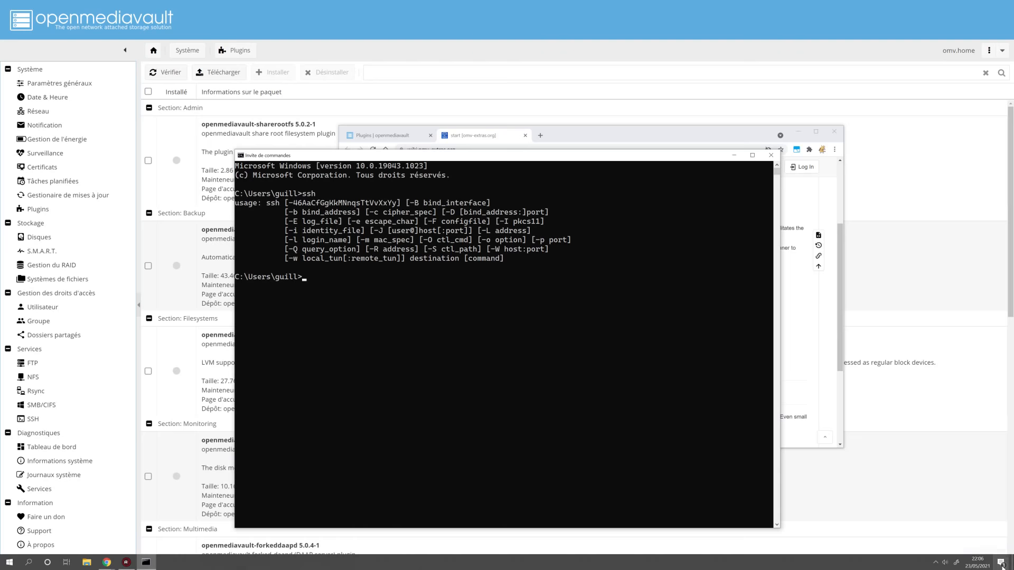
key(super+i)
drag(361, 103, 485, 104)
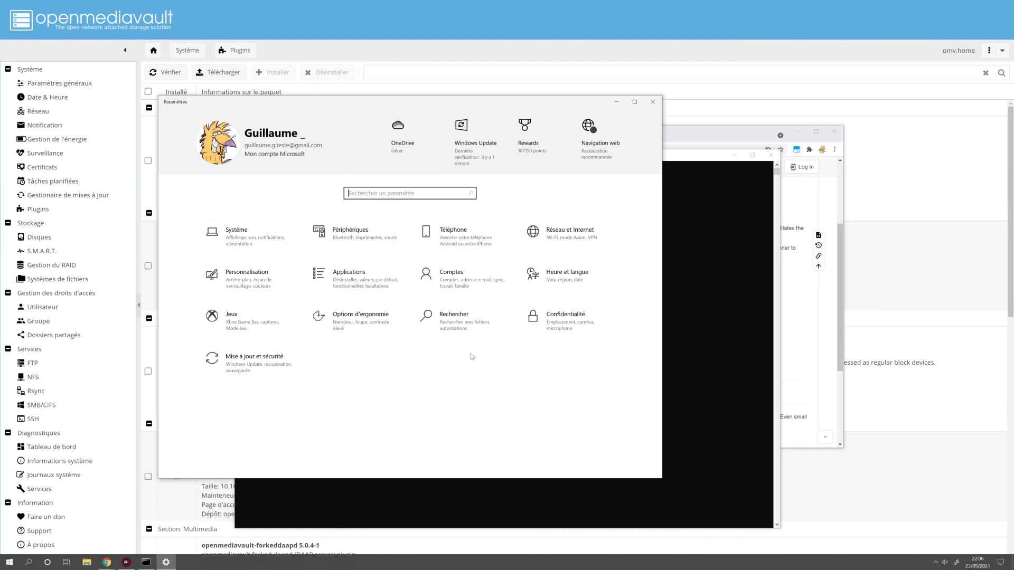
click(320, 274)
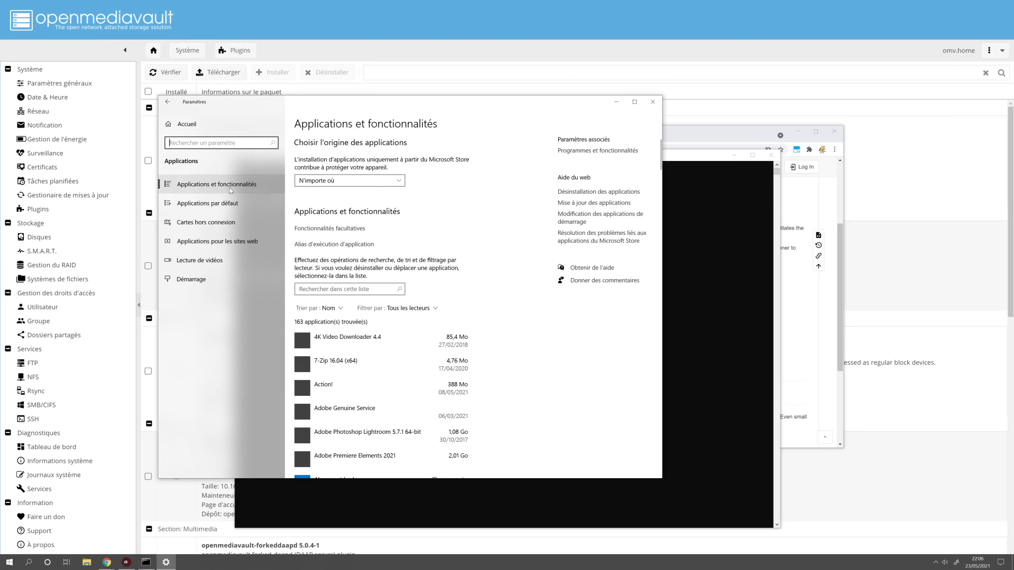
click(314, 228)
click(313, 228)
text(ssh)
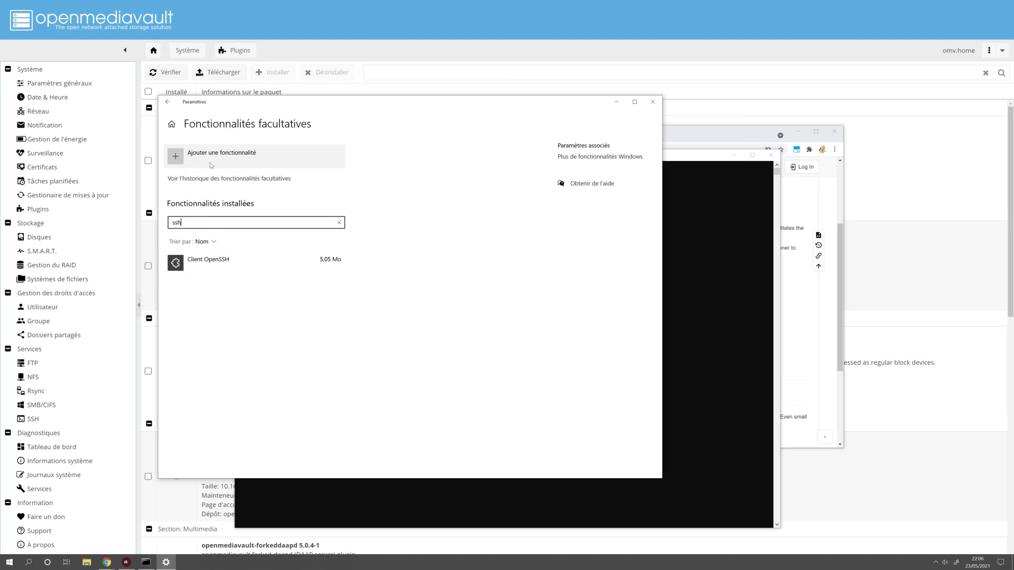
click(178, 160)
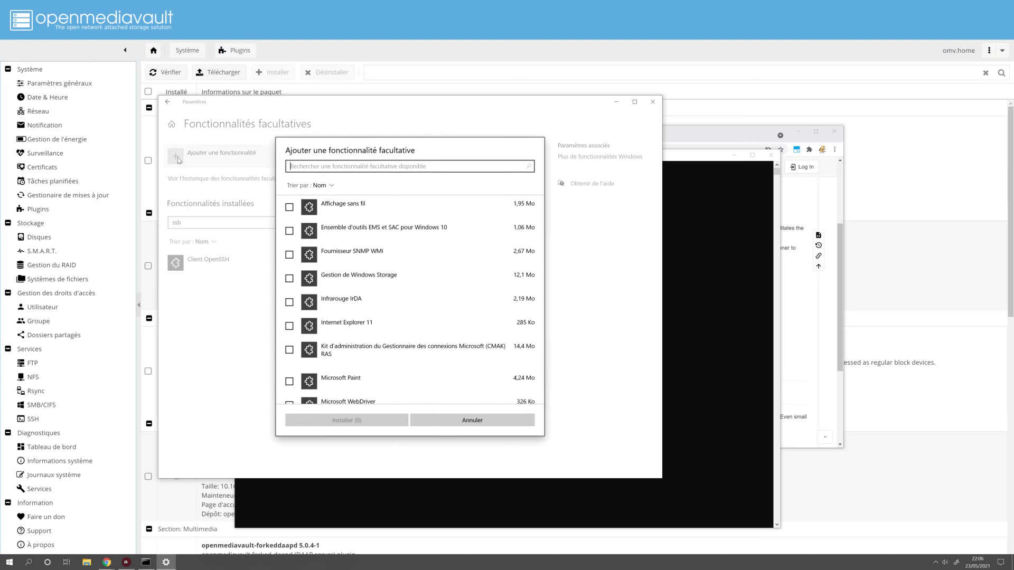
text(ssh)
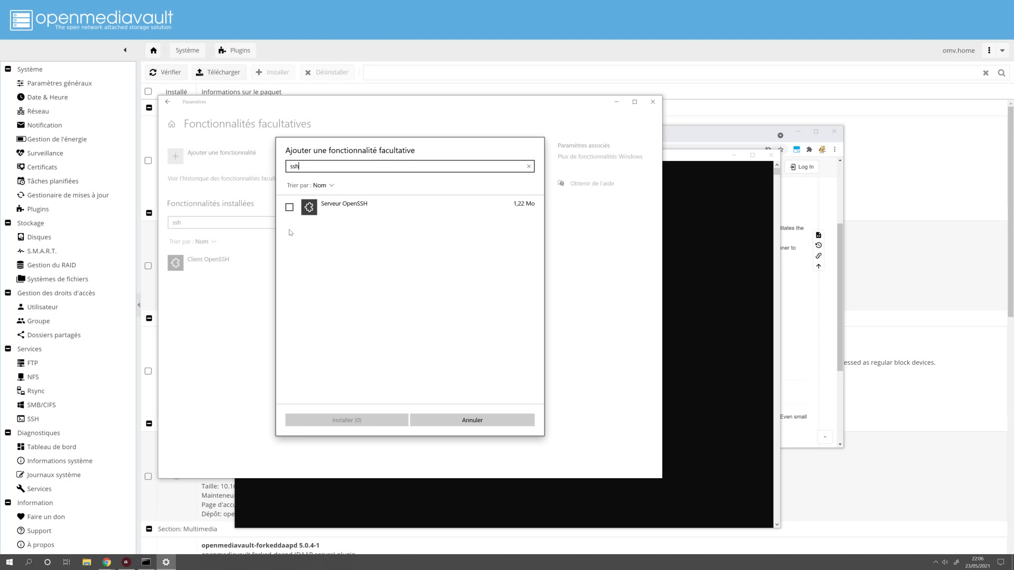
click(473, 420)
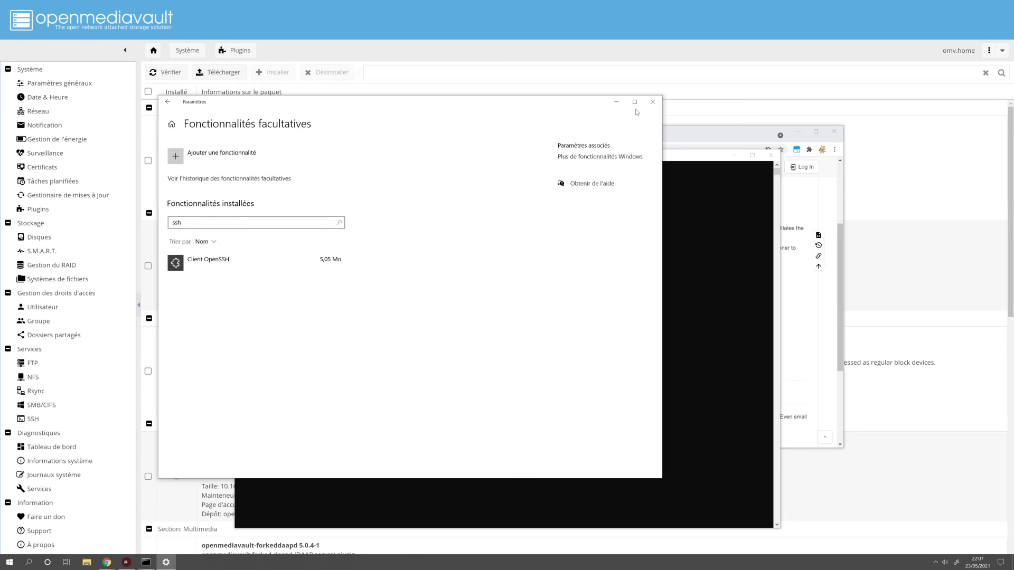
click(653, 103)
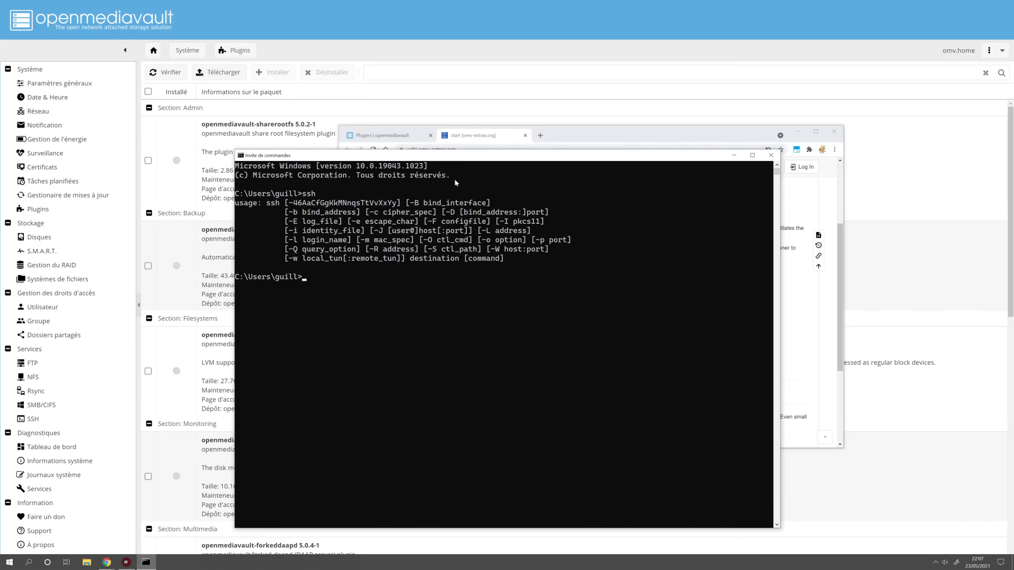
drag(466, 157, 469, 161)
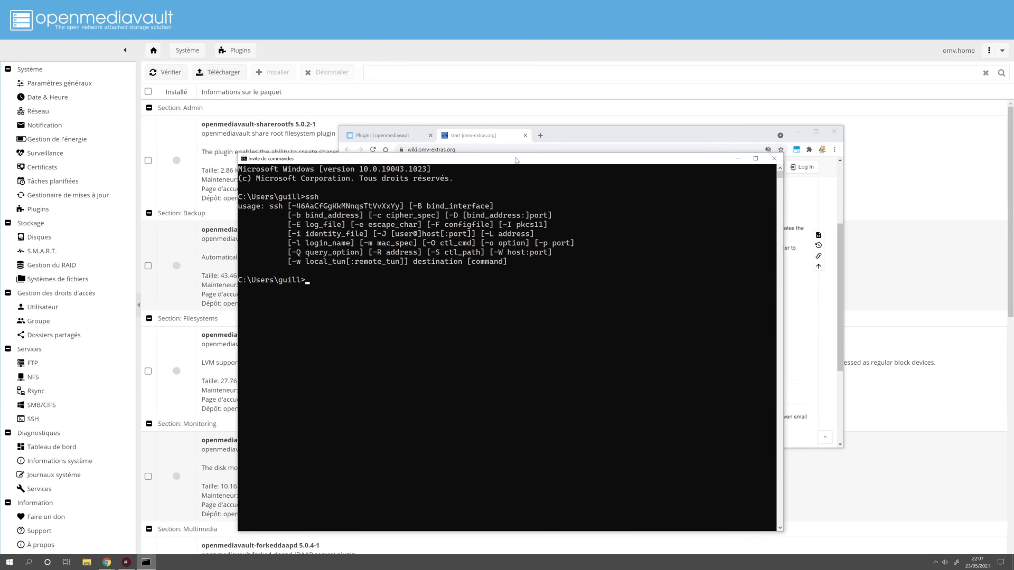
click(545, 144)
click(252, 288)
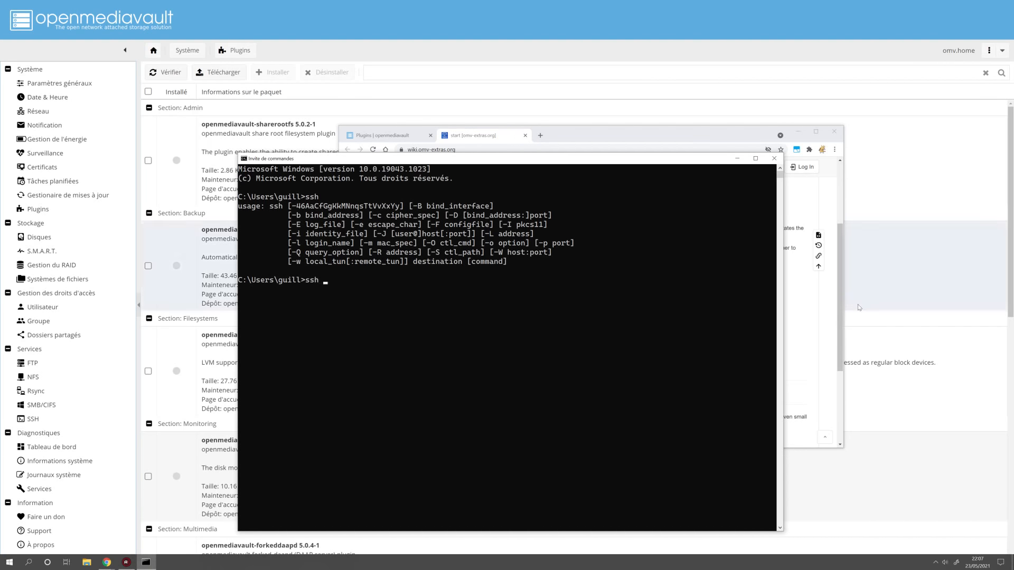
text(r)
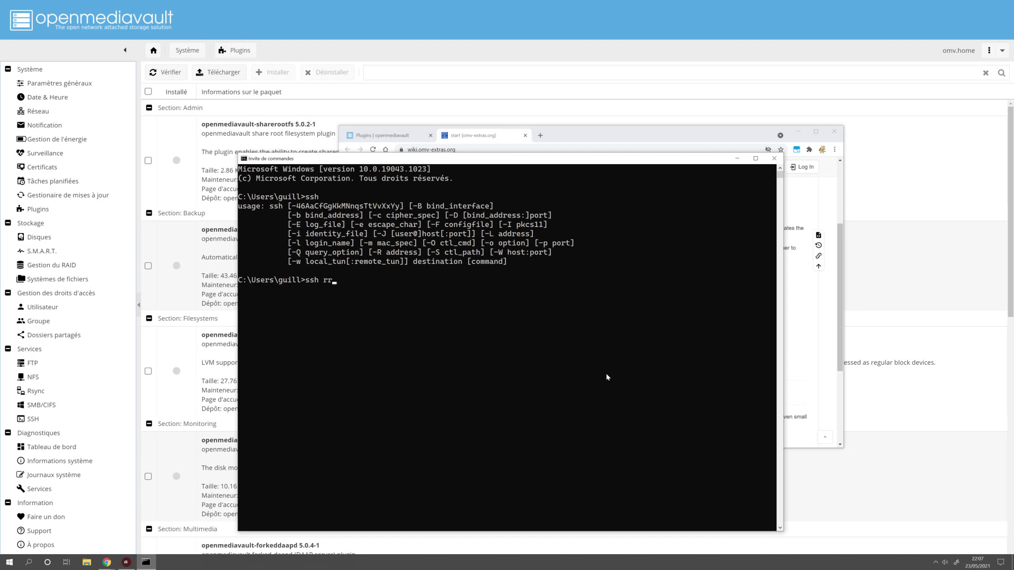
key(BackSpace)
text(oot@192.168.1.80)
key(Return)
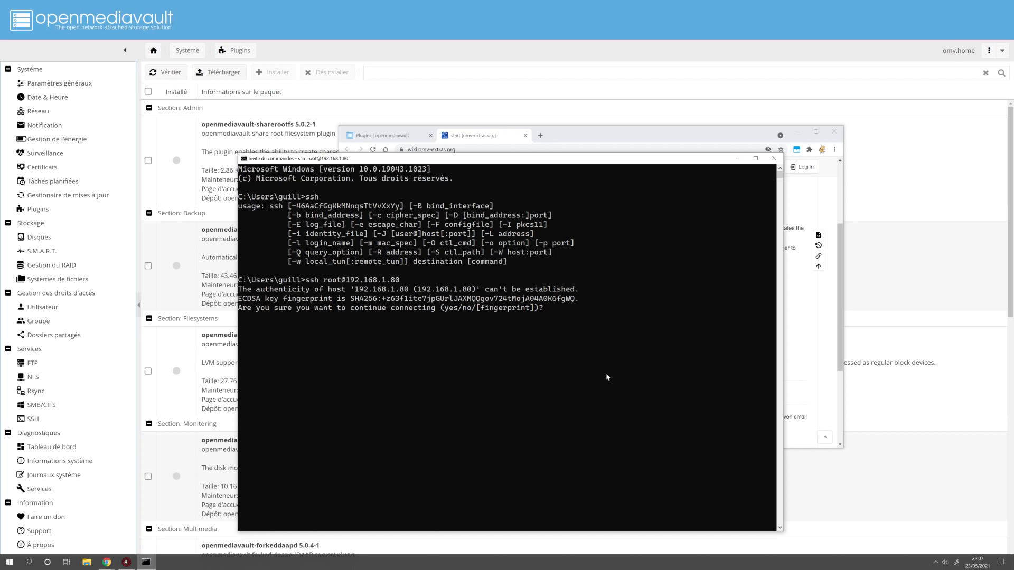
Accept the host key with 'yes' and enter the root password to reach the root@omv prompt
text(yes)
key(Return)
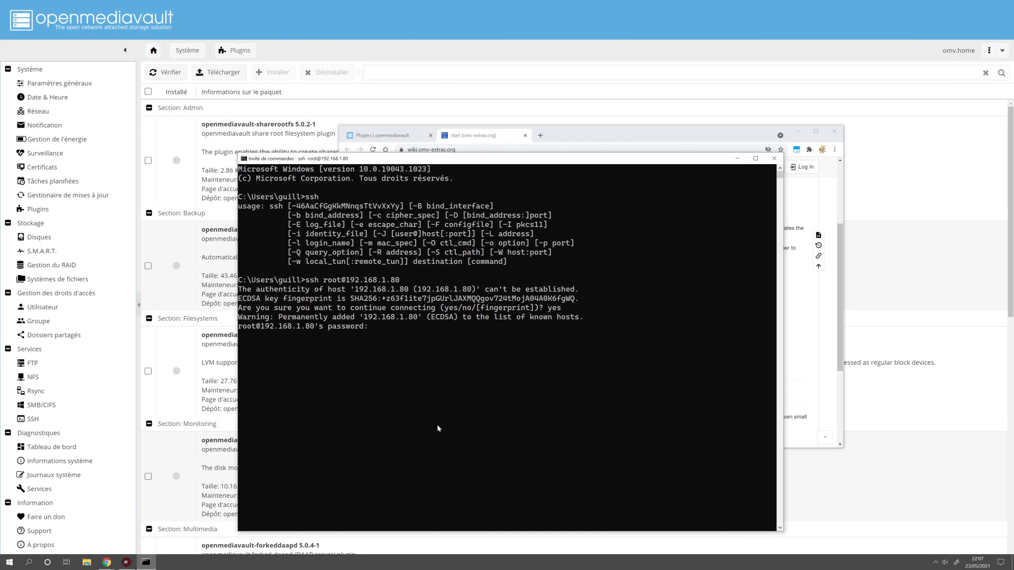
key(Return)
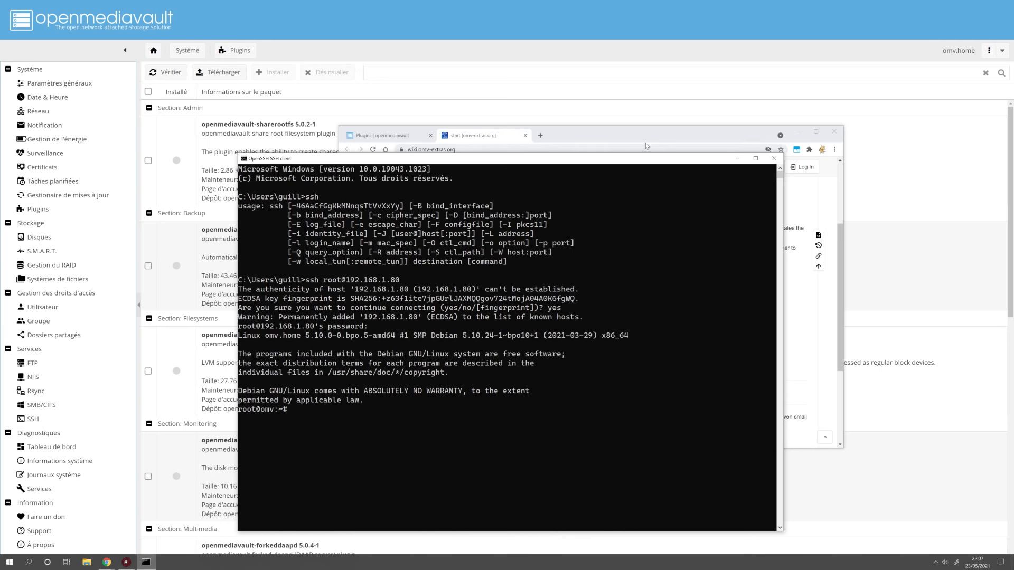
click(655, 132)
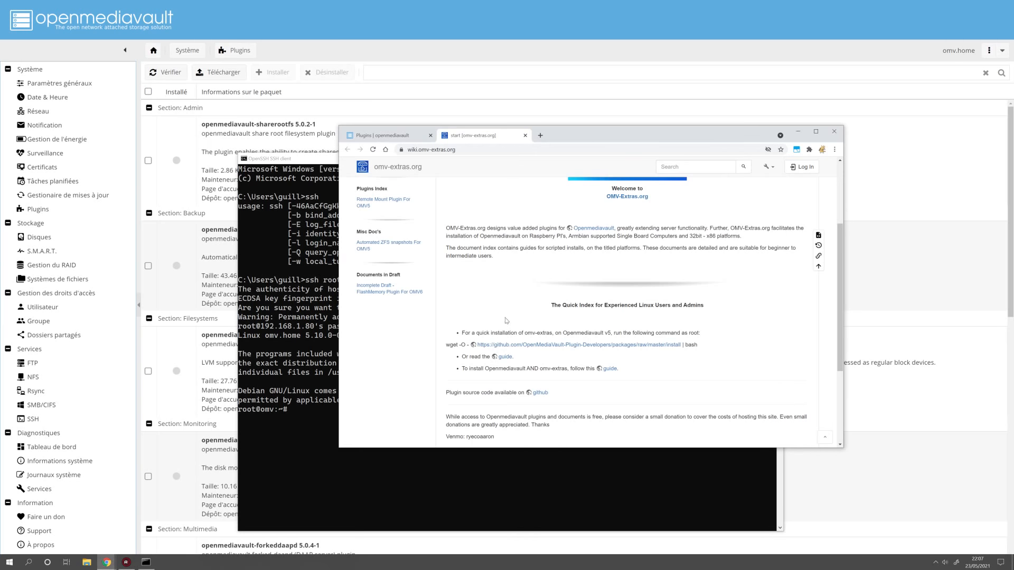
Copy the omv-extras wget command from the wiki, paste it at the root prompt, then close the SSH window
drag(699, 344, 453, 358)
key(super+c)
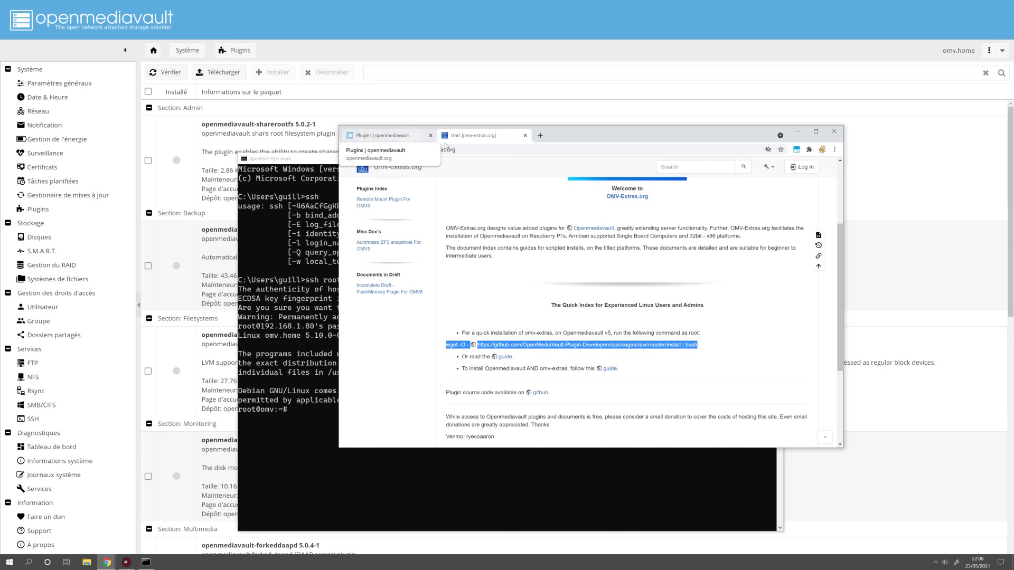
click(322, 411)
right_click(317, 412)
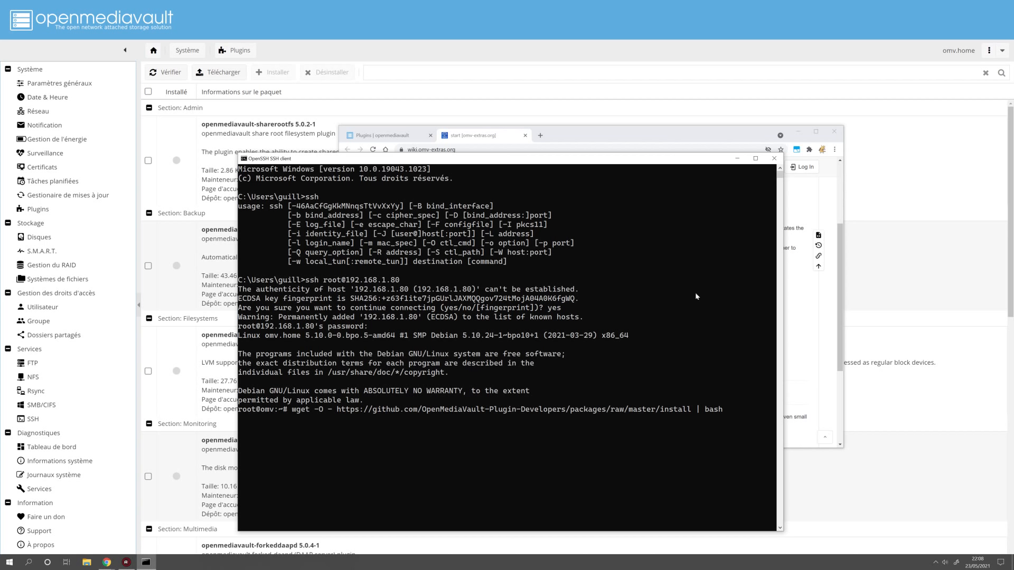
click(775, 159)
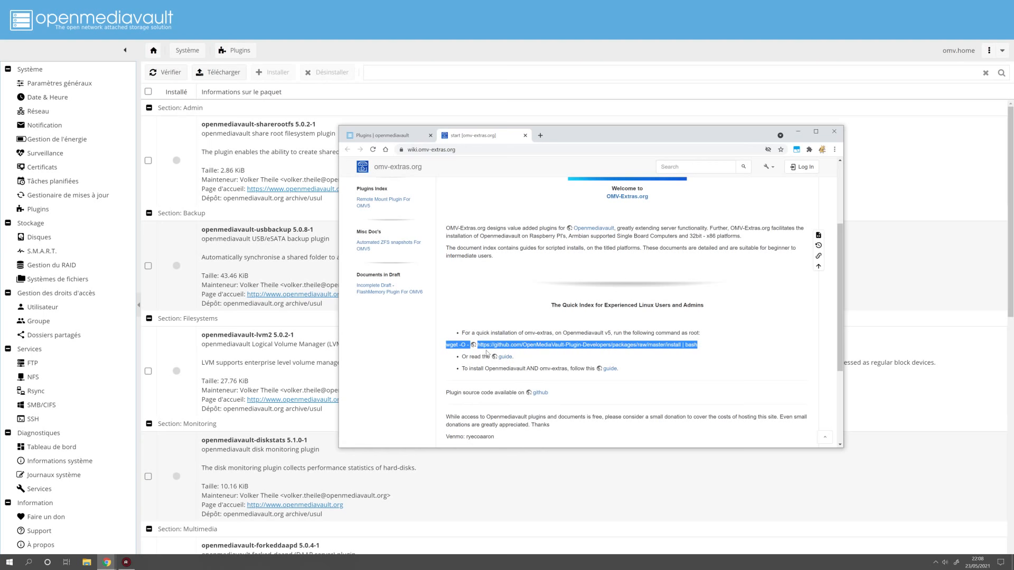
From the forum install guide, save openmediavault-omvextrasorg_latest_all5.deb to the desktop, replacing the existing copy
click(506, 357)
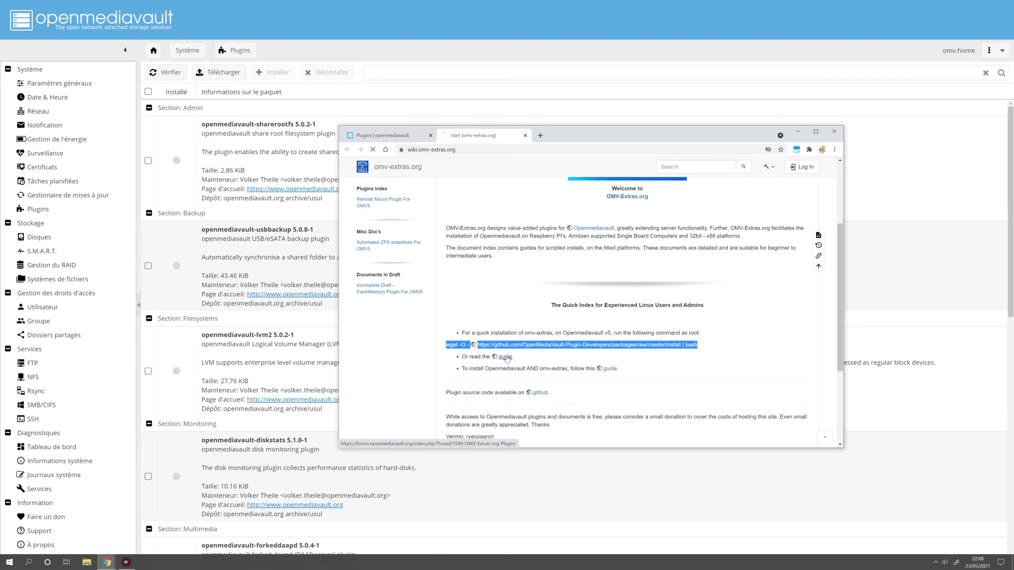
scroll(507, 356, down, 2)
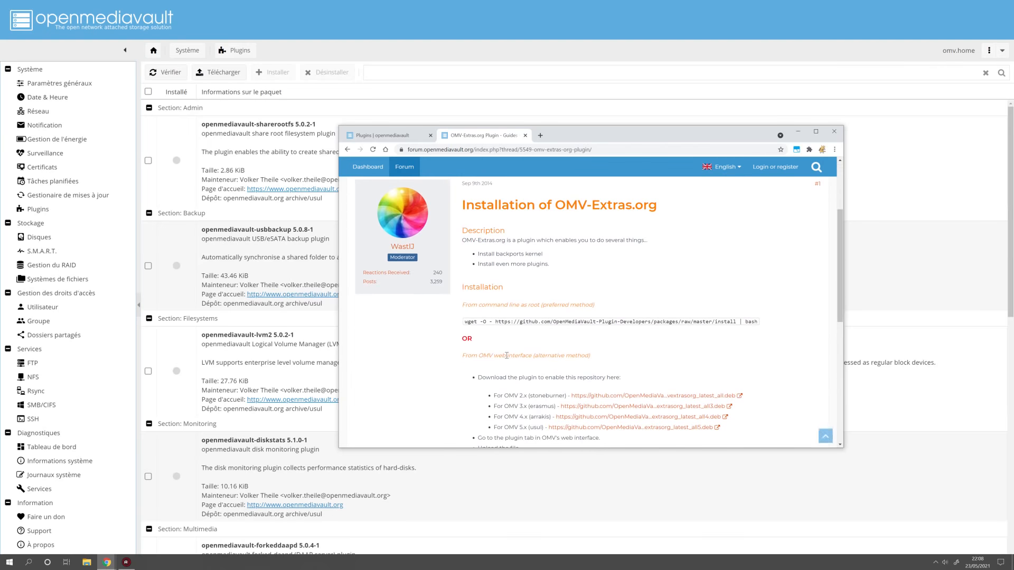
scroll(531, 247, down, 1)
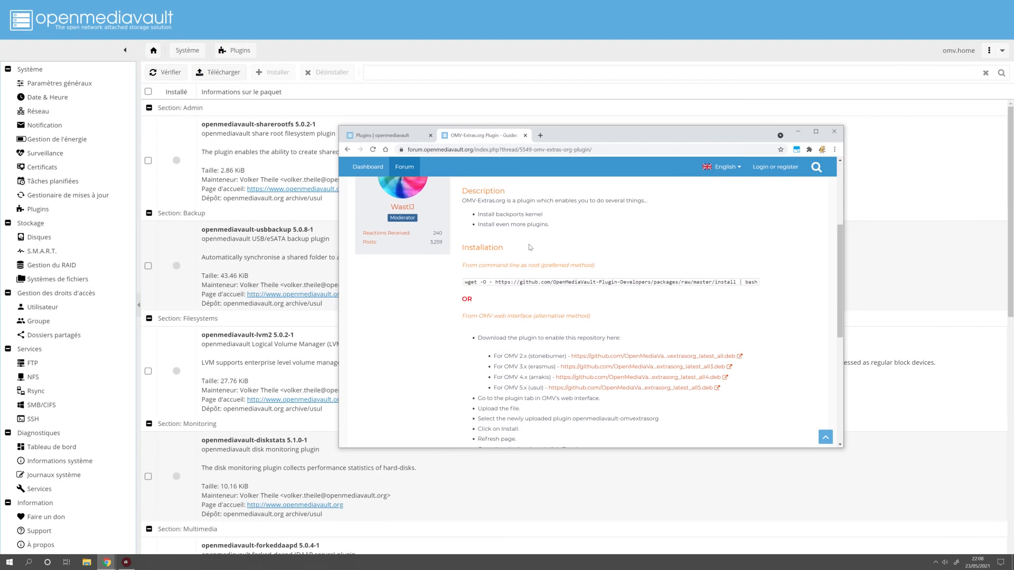
drag(465, 283, 756, 283)
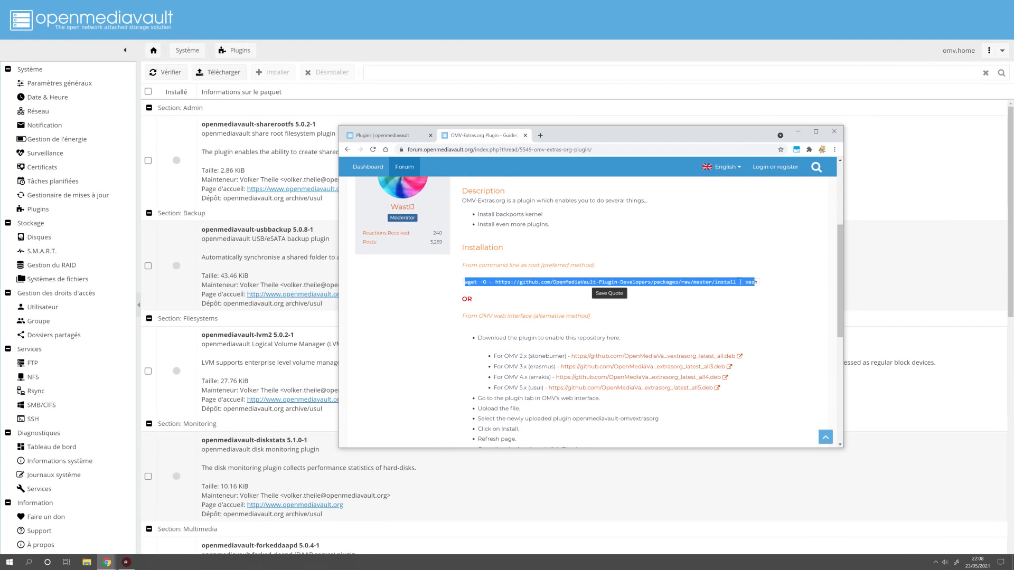
scroll(547, 316, down, 2)
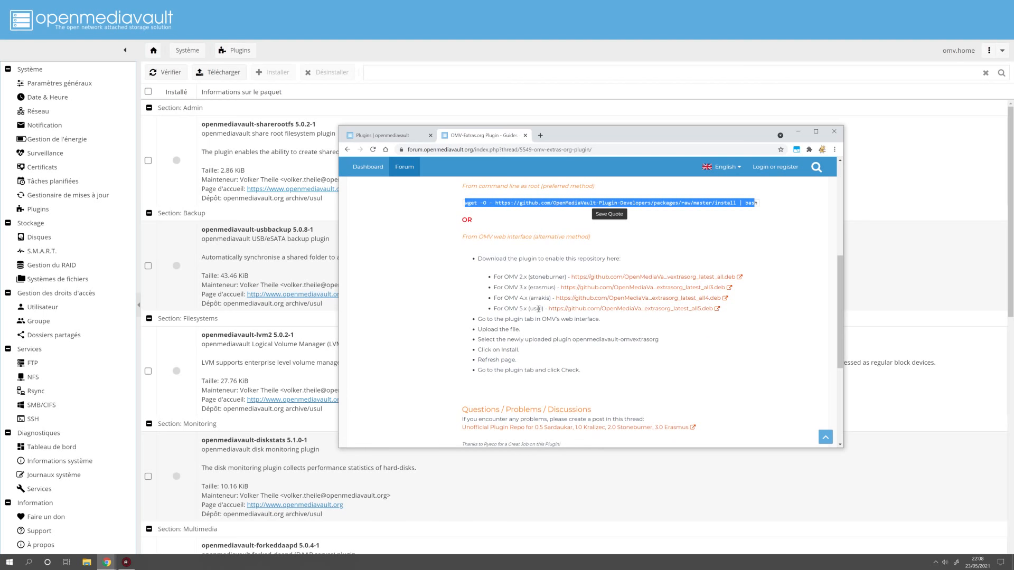
click(688, 312)
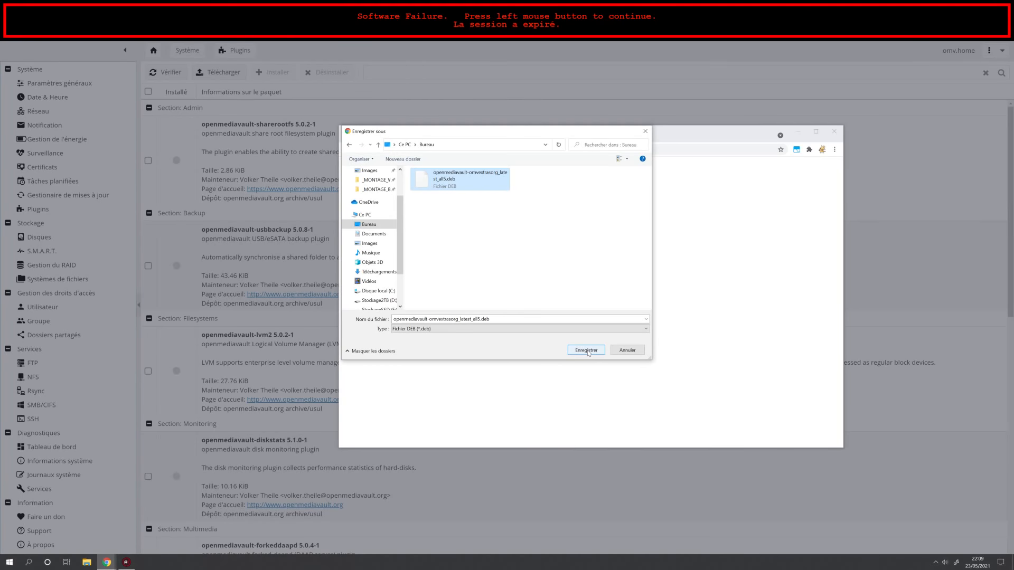
click(587, 350)
click(532, 284)
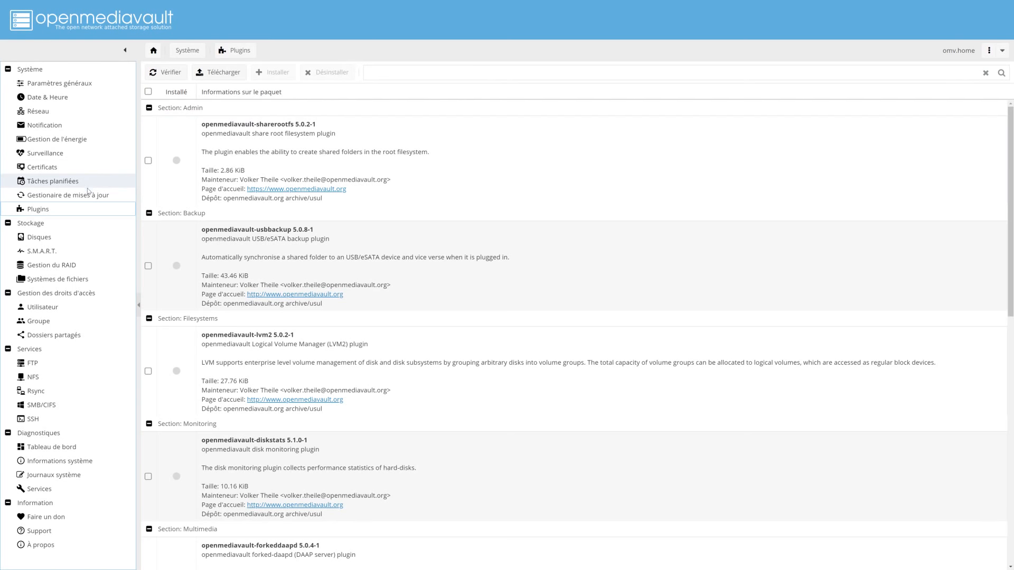
Upload the omv-extras .deb from Bureau through the update manager's Télécharger dialog
click(53, 195)
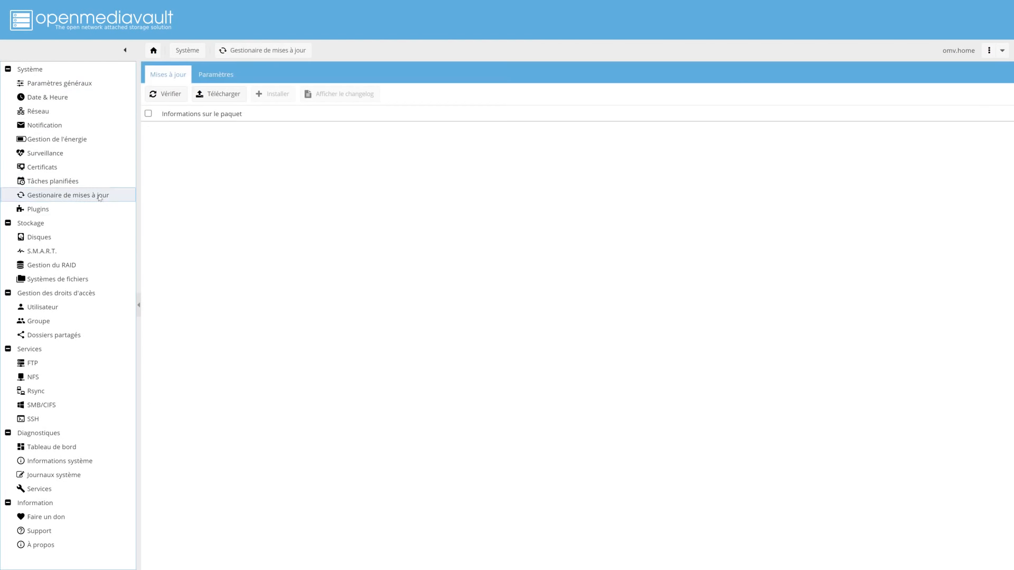
click(212, 94)
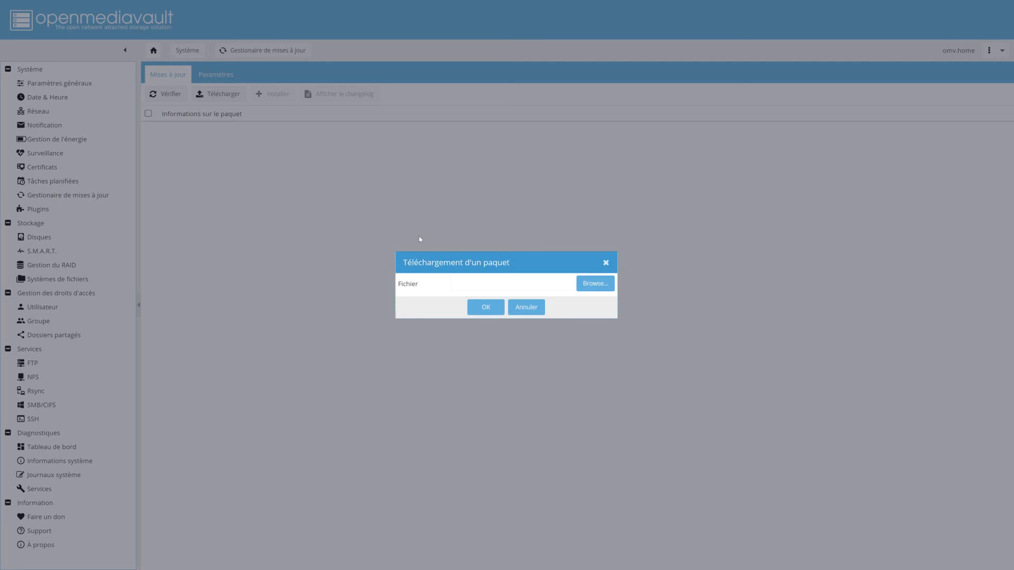
click(594, 284)
click(219, 55)
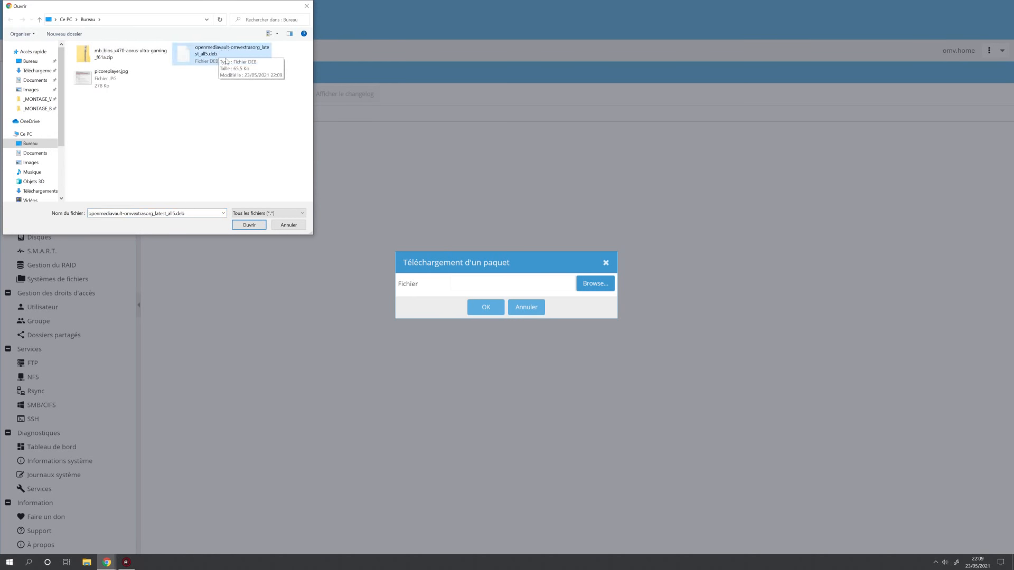
click(249, 225)
click(484, 307)
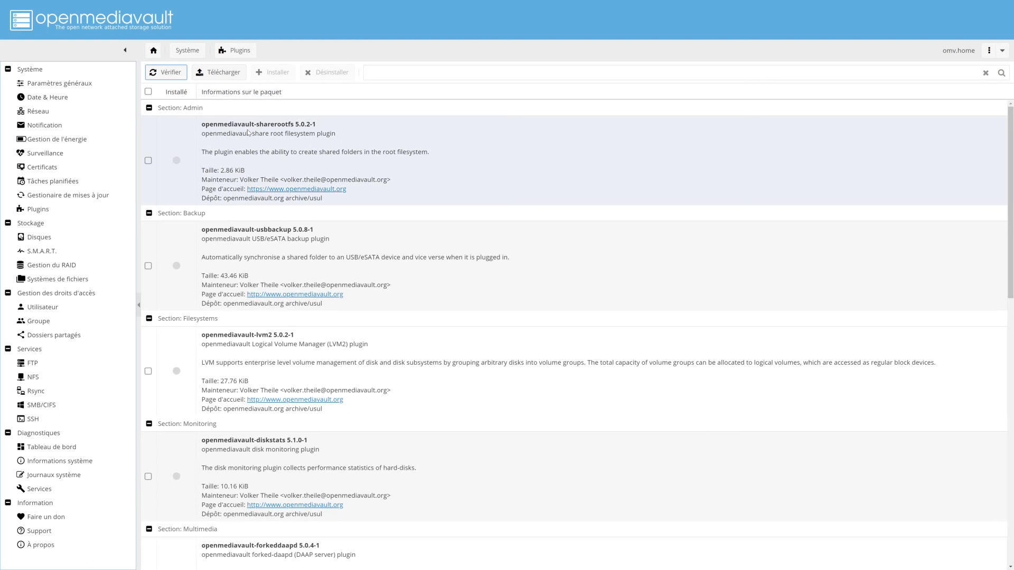
Filter plugins by 'extra', tick openmediavault-omvextrasorg 5.6.1, and choose Installer
scroll(247, 130, down, 8)
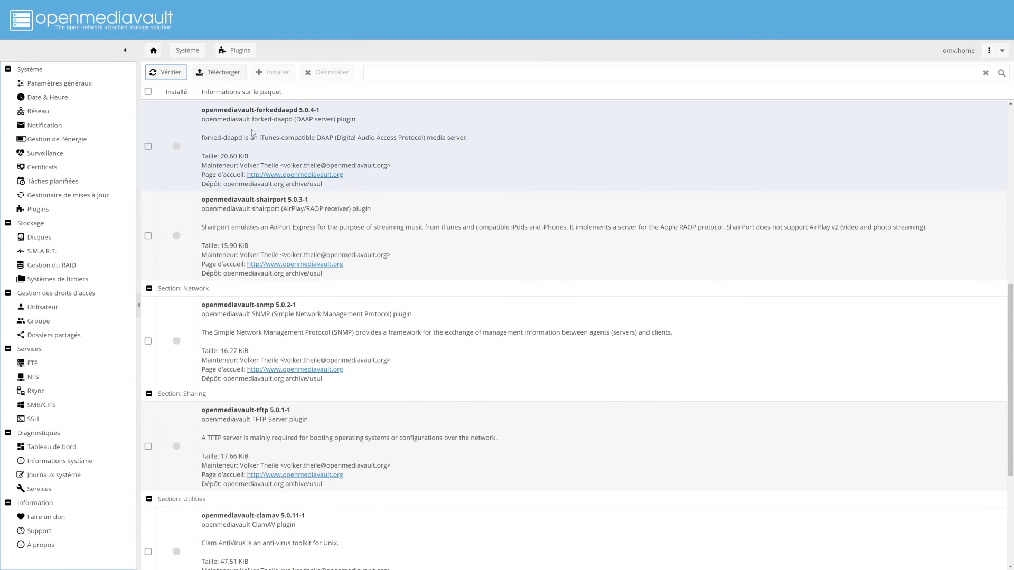
click(510, 73)
text(ext)
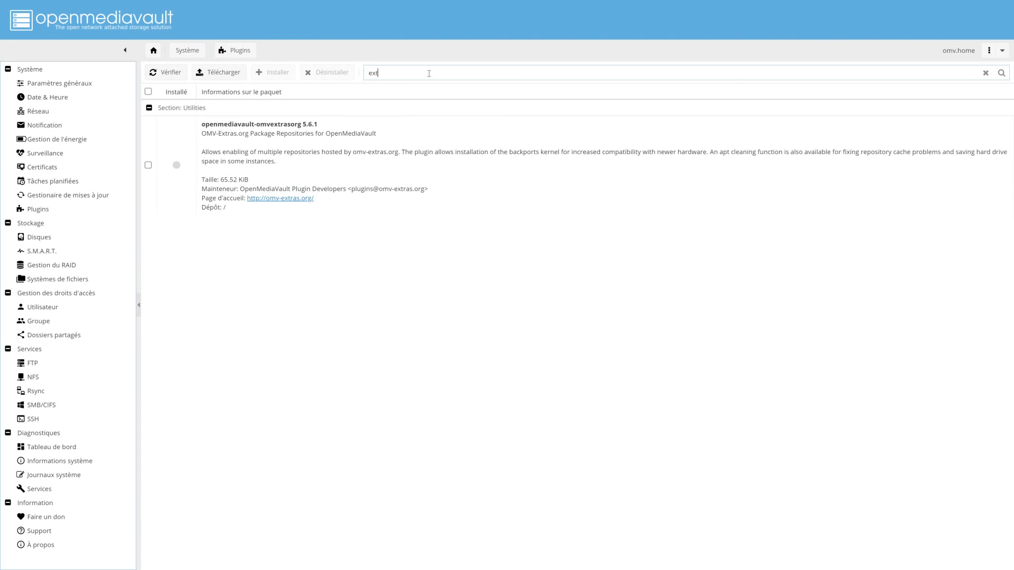
text(ra)
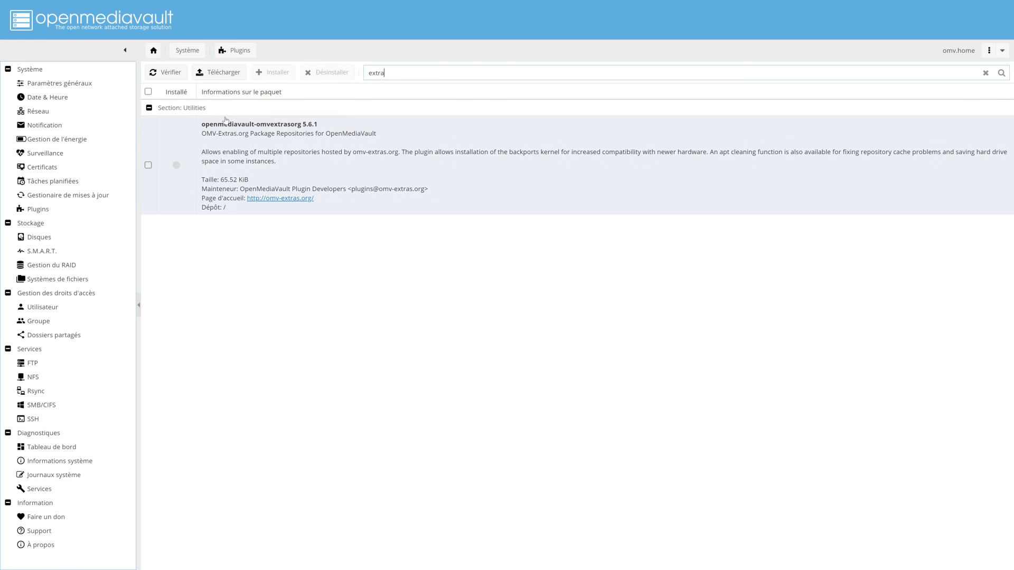
click(148, 165)
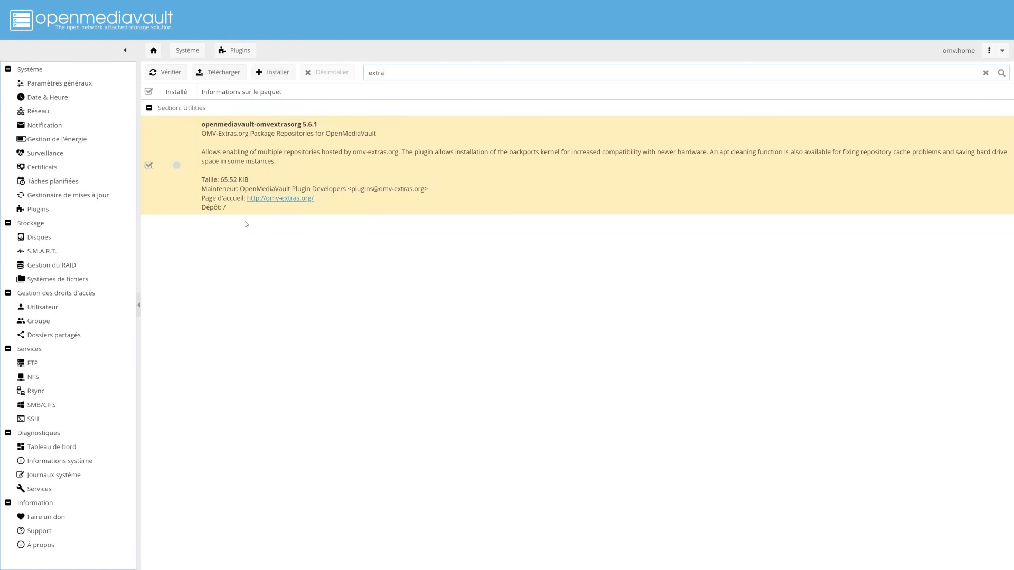
click(272, 72)
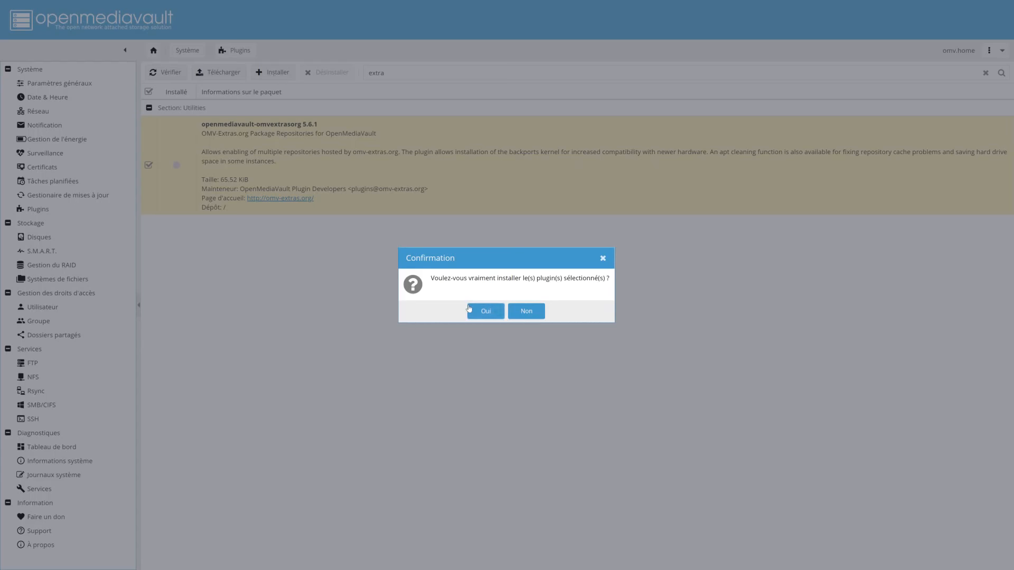
Confirm installing openmediavault-omvextrasorg 5.6.1, reload the interface, and open the OMV-Extras page
click(485, 311)
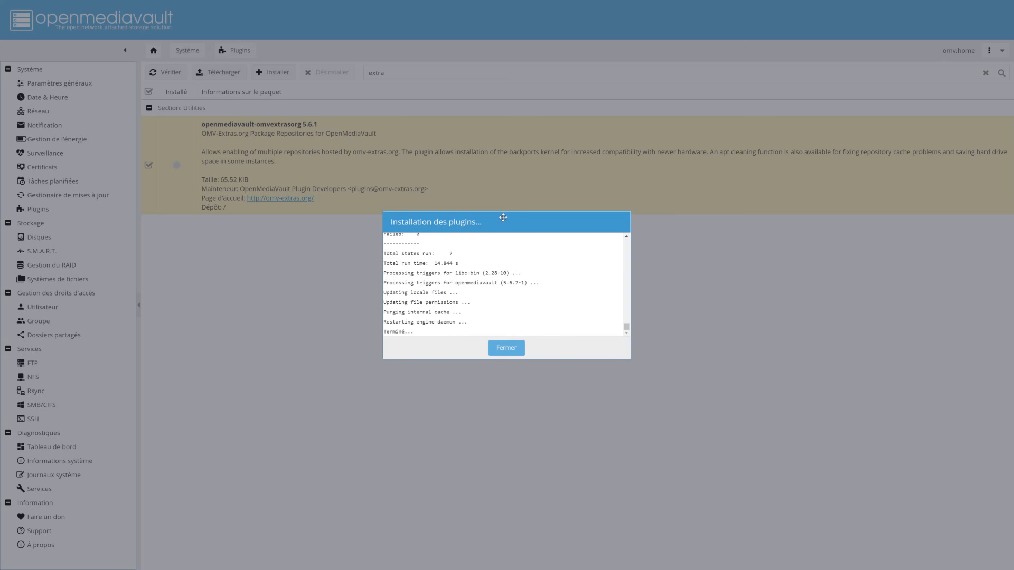
click(507, 352)
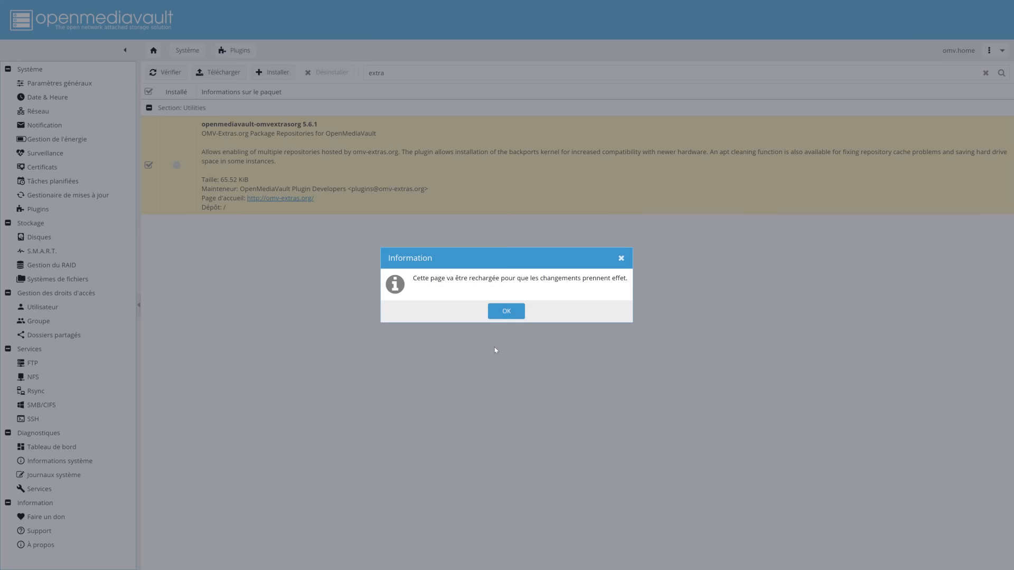
click(499, 314)
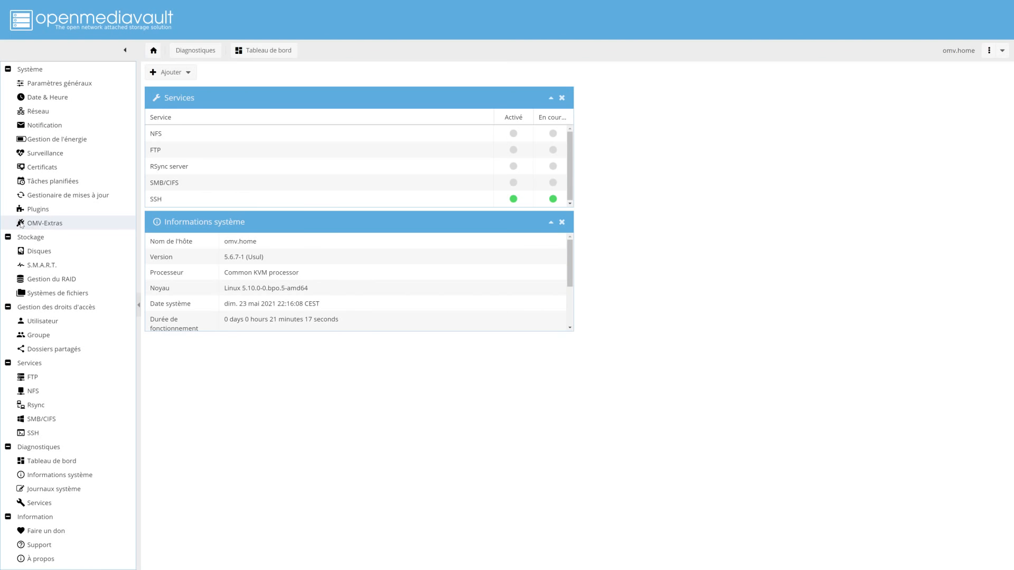
click(57, 224)
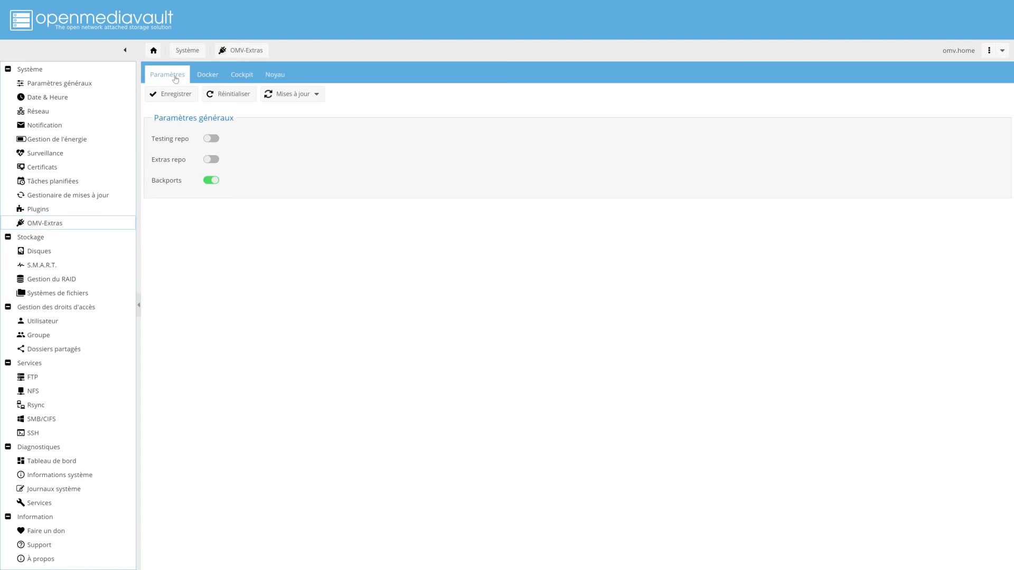
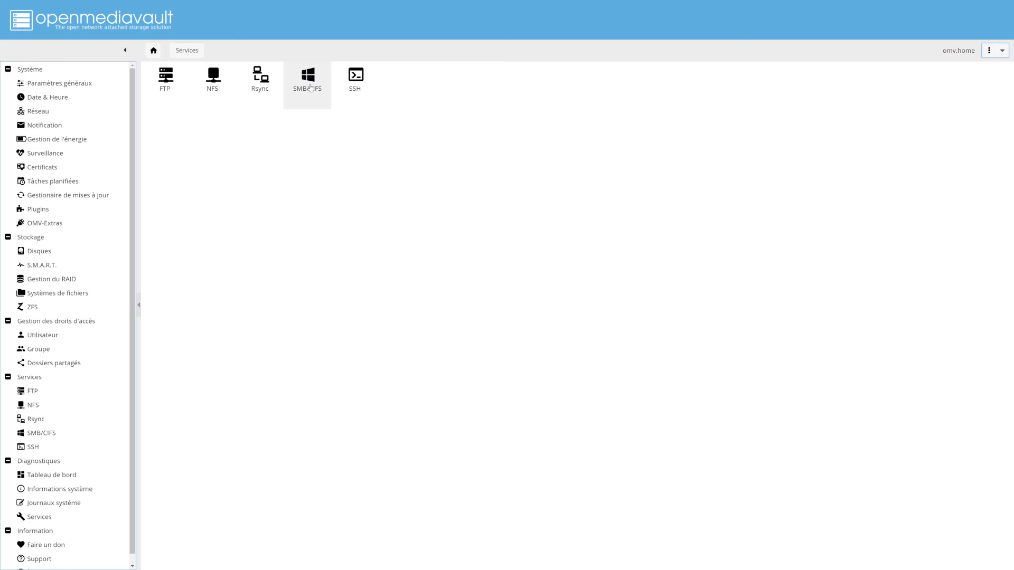
Turn Activer on in the SMB/CIFS settings, save with Enregistrer, and show the empty Partages list
click(306, 71)
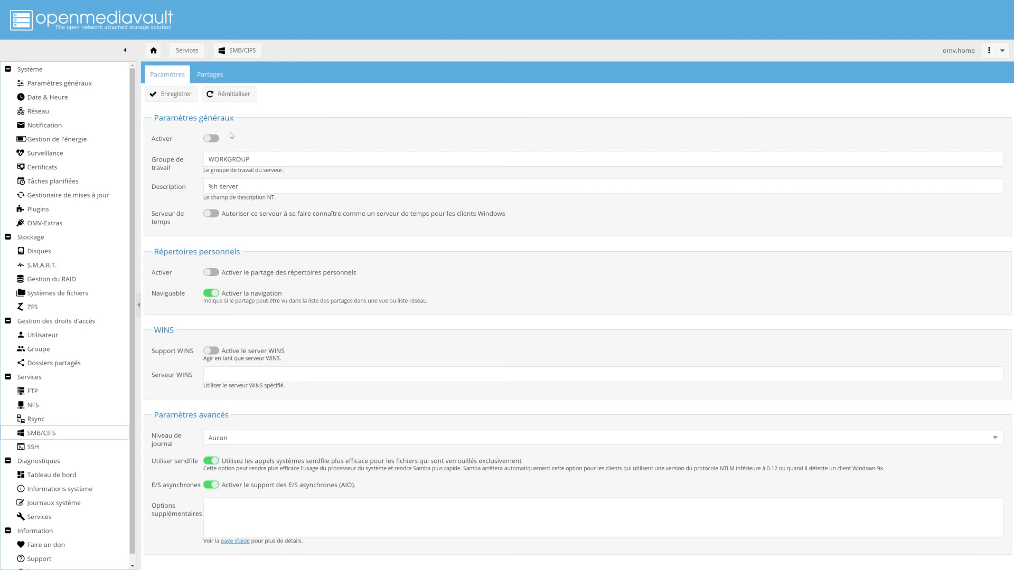
click(212, 139)
click(168, 95)
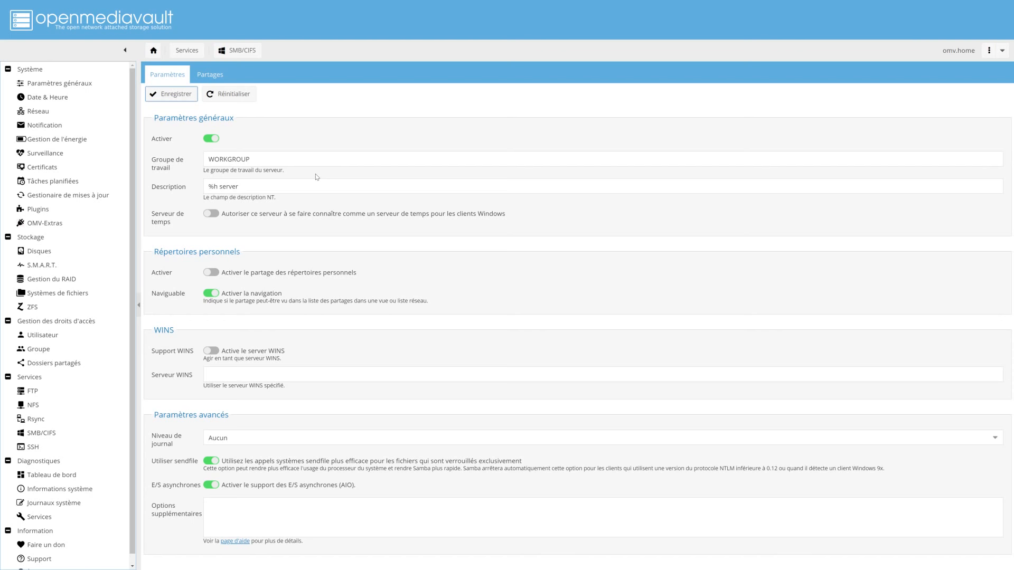
click(215, 77)
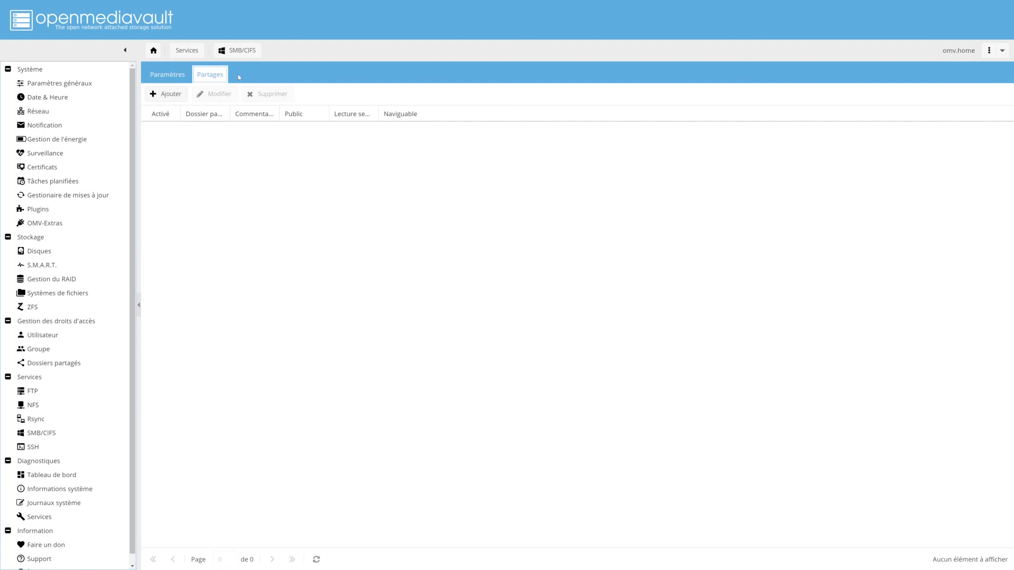
Open the Ajouter share form and its new Dossier partagé form, retrying once after backing out
click(172, 95)
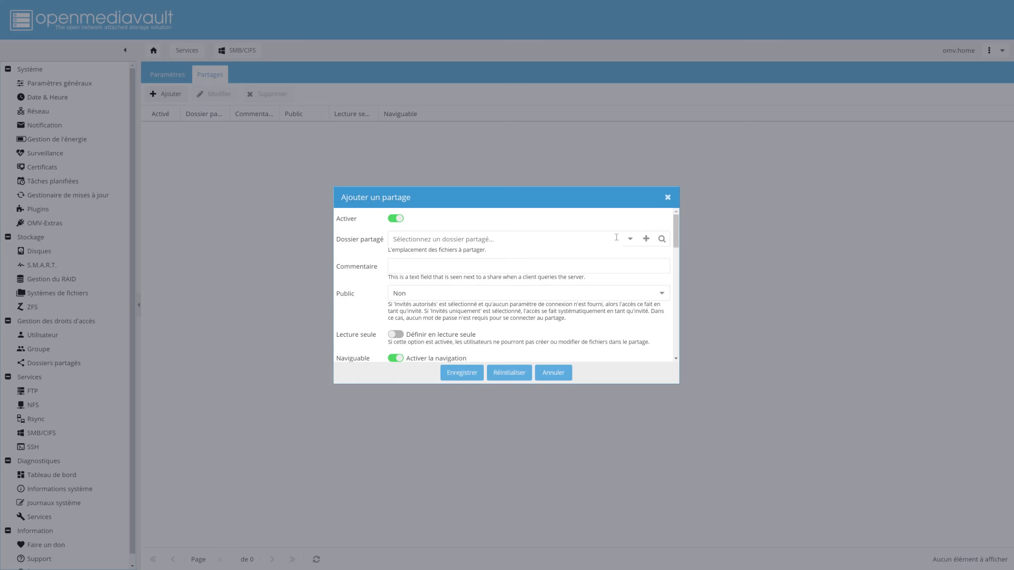
click(646, 239)
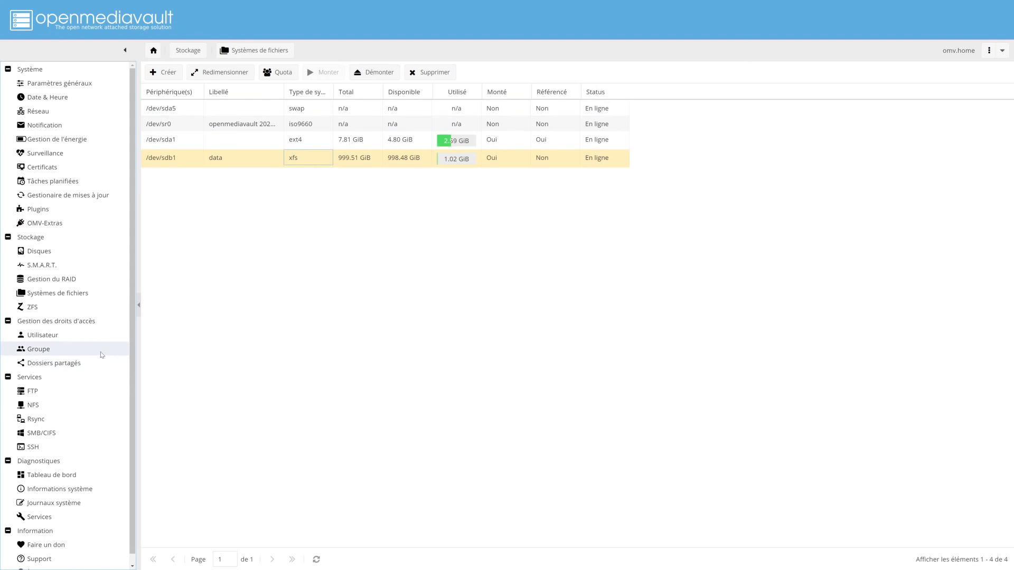
click(95, 433)
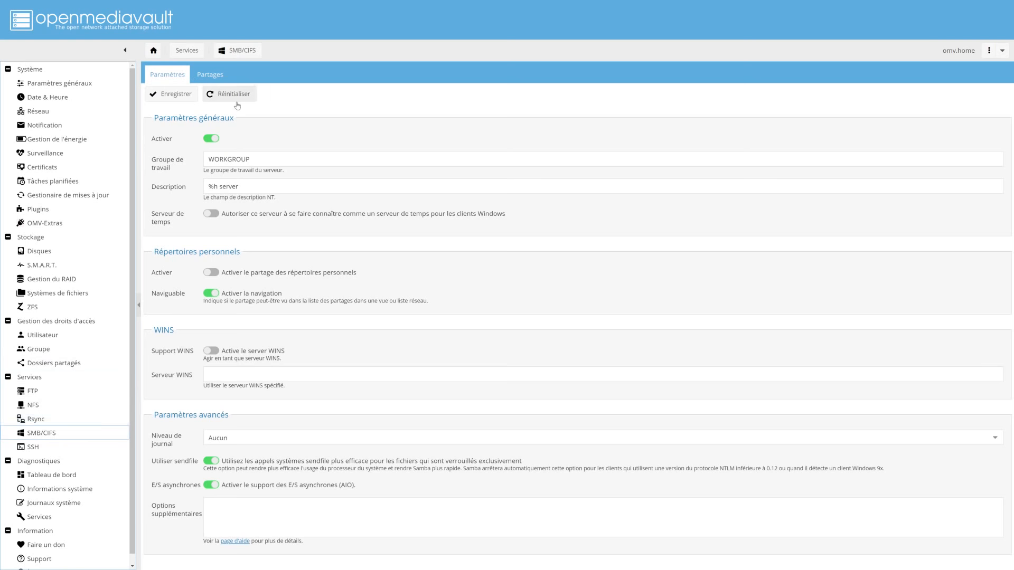
click(210, 75)
click(164, 94)
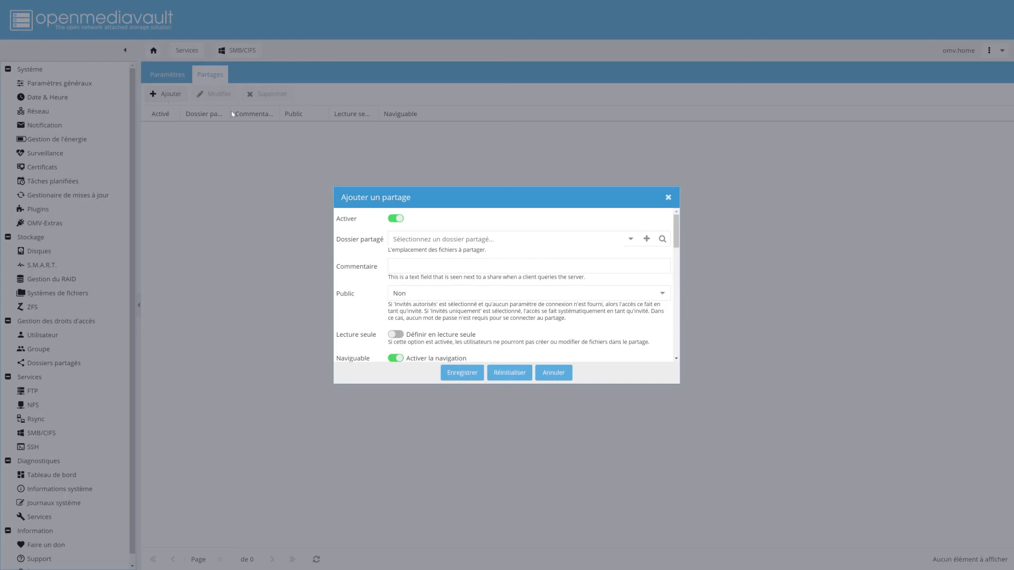
click(647, 239)
Create shared folder 'public' on the data disk at path public with Tous : lecture/écriture permissions
click(621, 230)
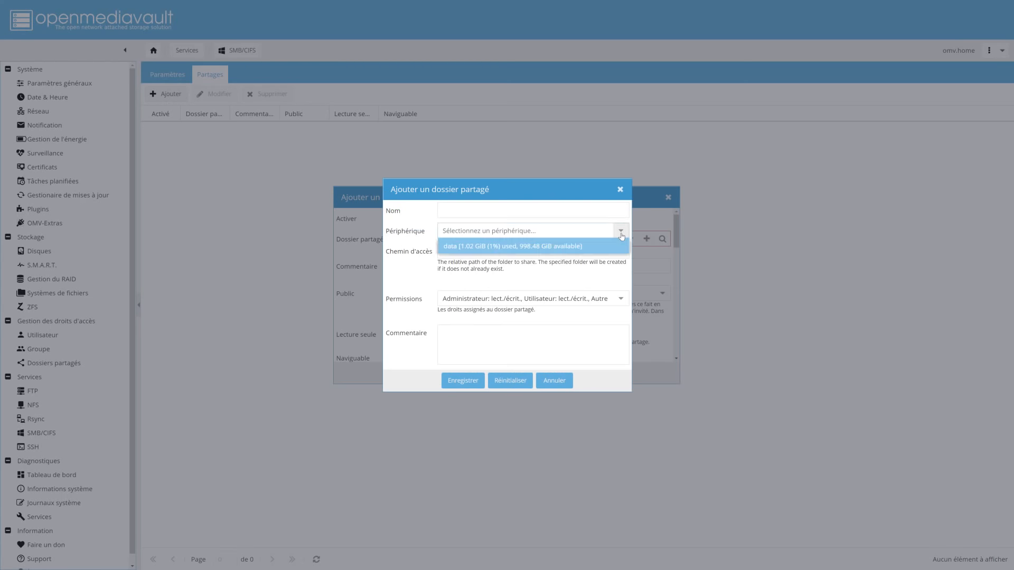
click(473, 247)
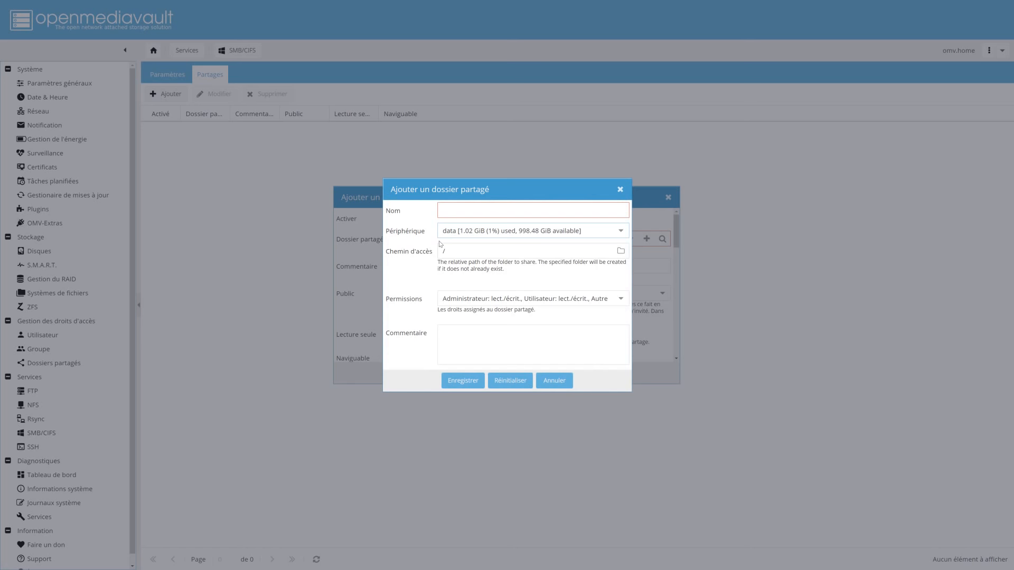
click(465, 210)
text(public)
drag(468, 210, 423, 211)
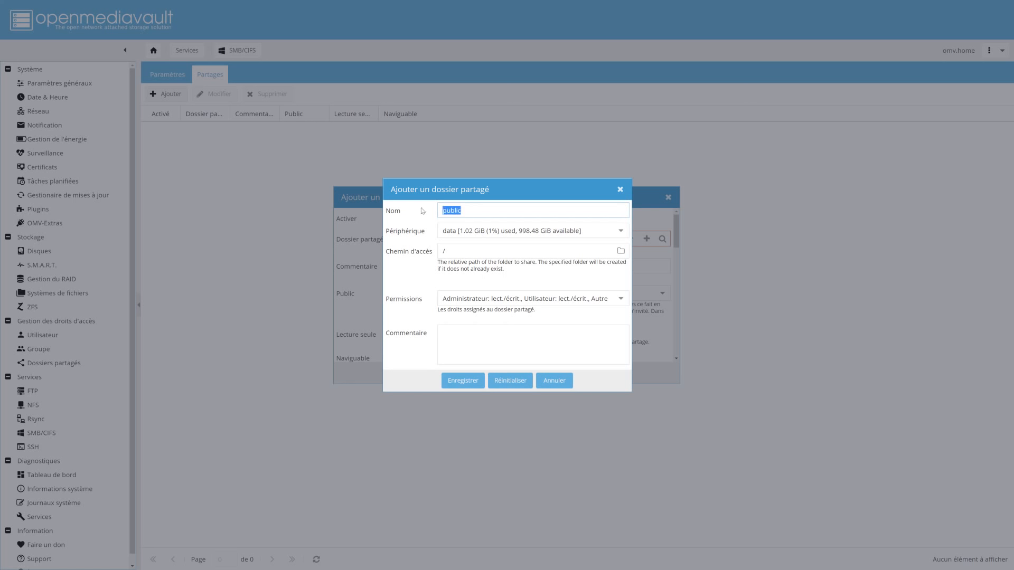
click(466, 252)
text(public)
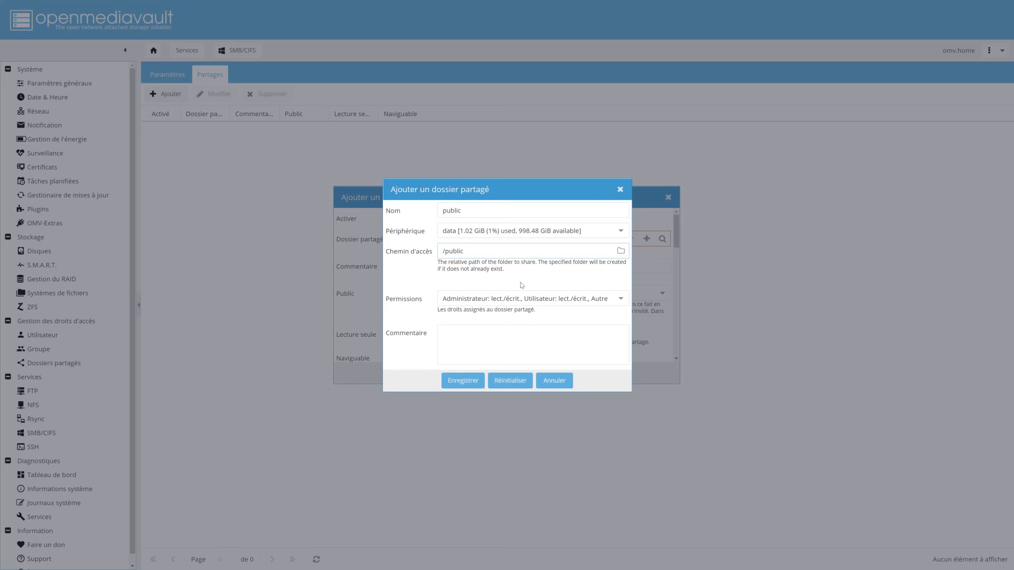
click(619, 297)
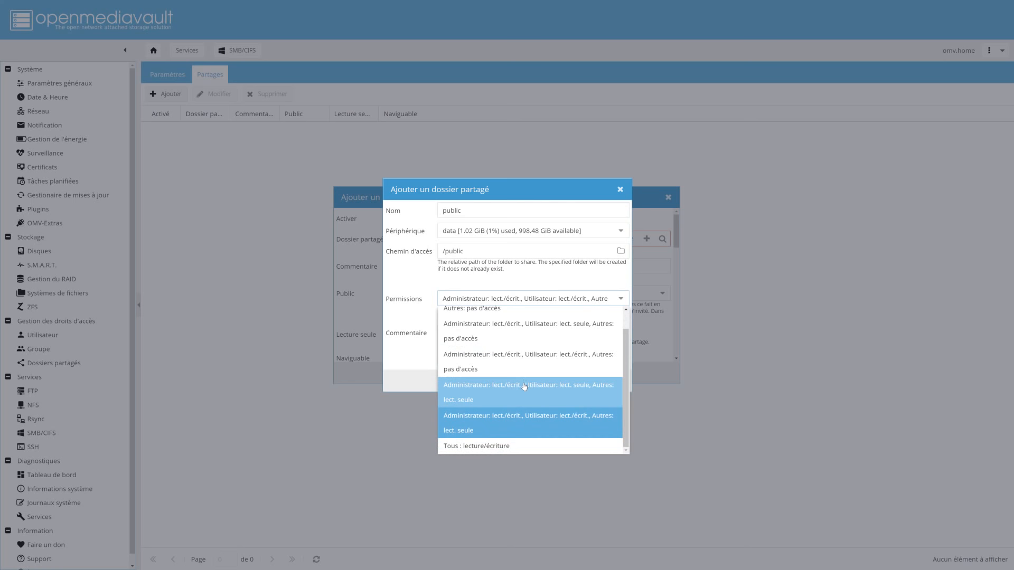
click(469, 447)
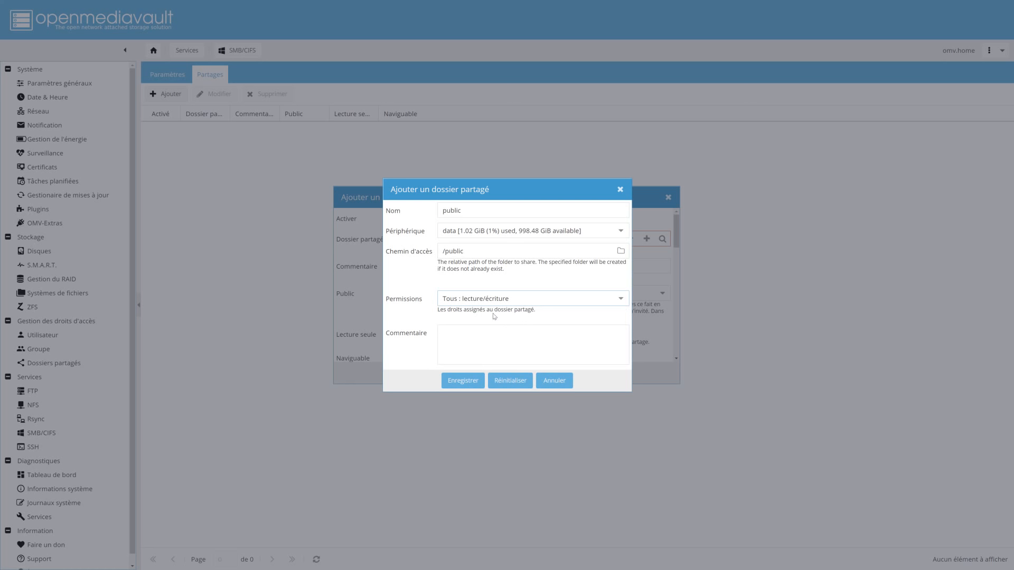
click(463, 381)
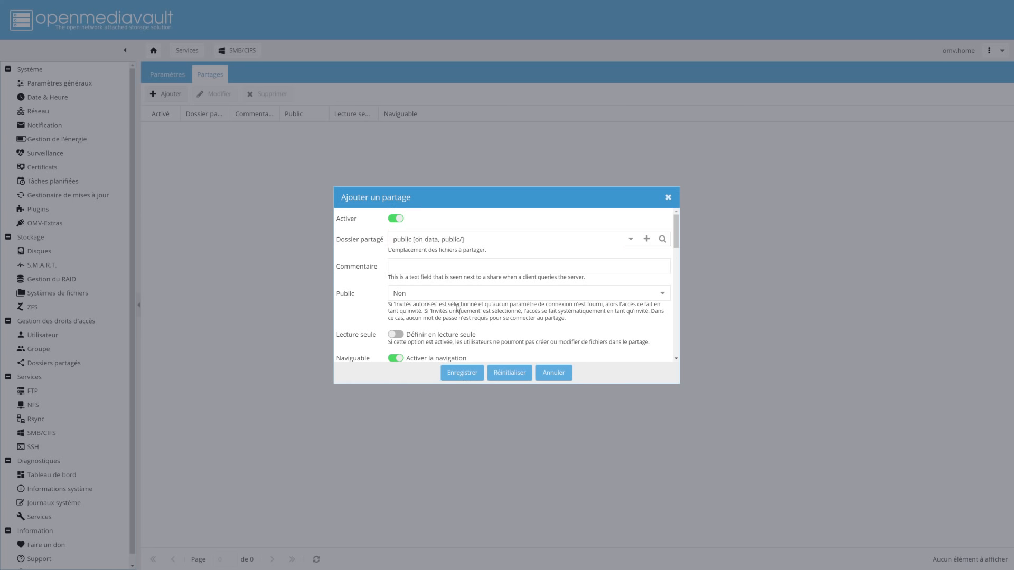
Set Public to Invités autorisés for the public share, review its options, and save it
click(661, 293)
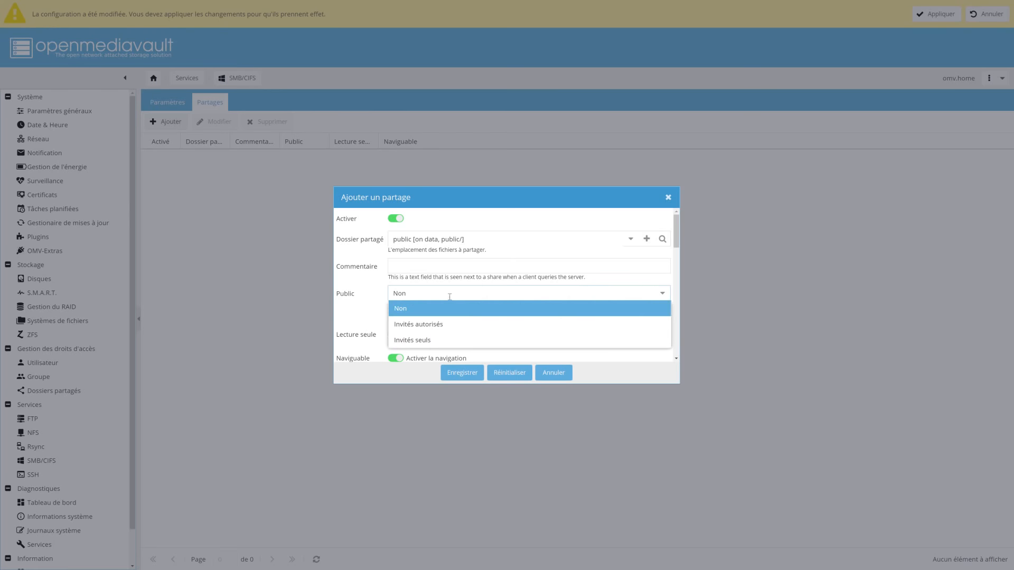
click(424, 328)
scroll(428, 315, down, 3)
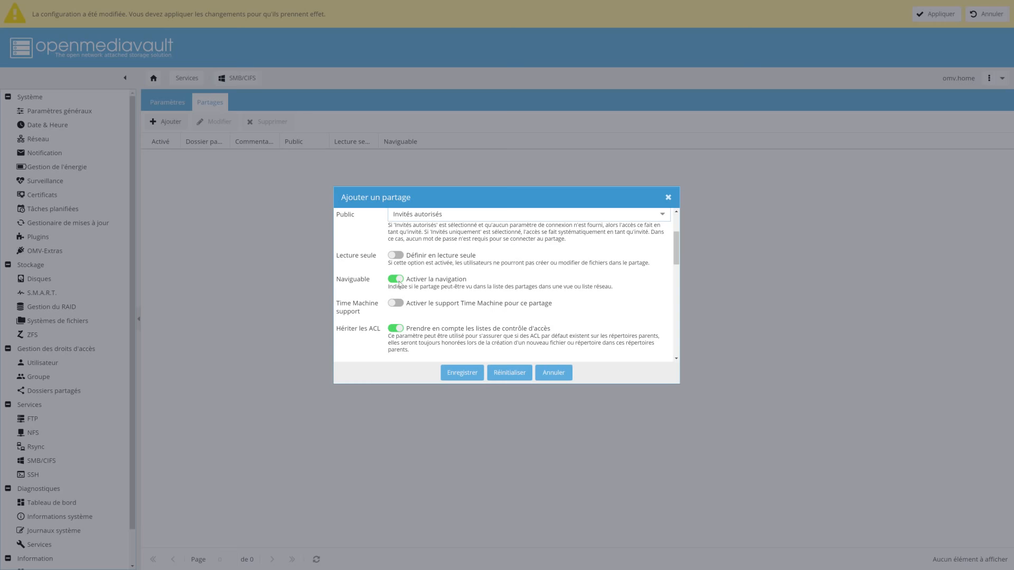
scroll(400, 284, down, 3)
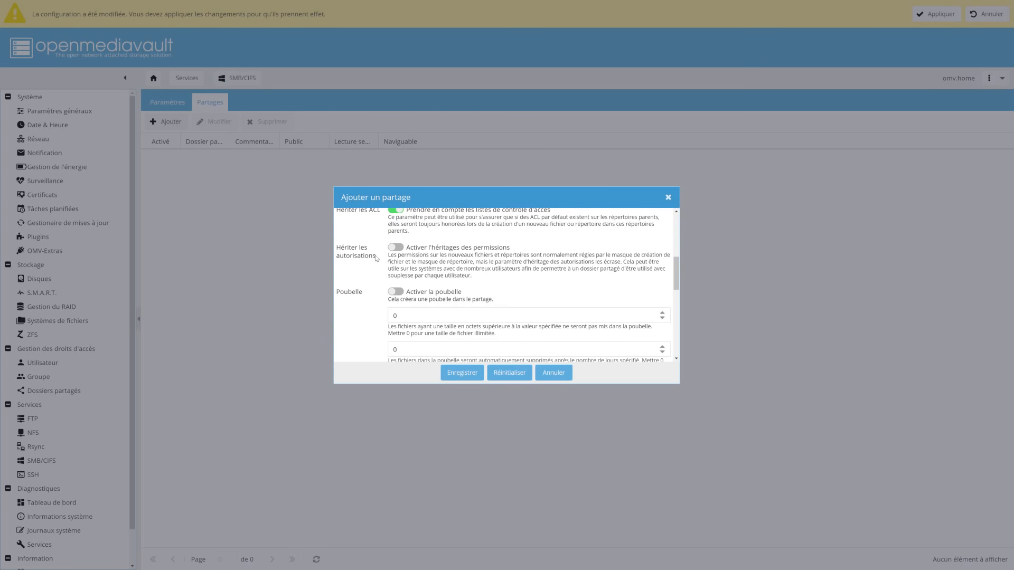
scroll(441, 277, down, 6)
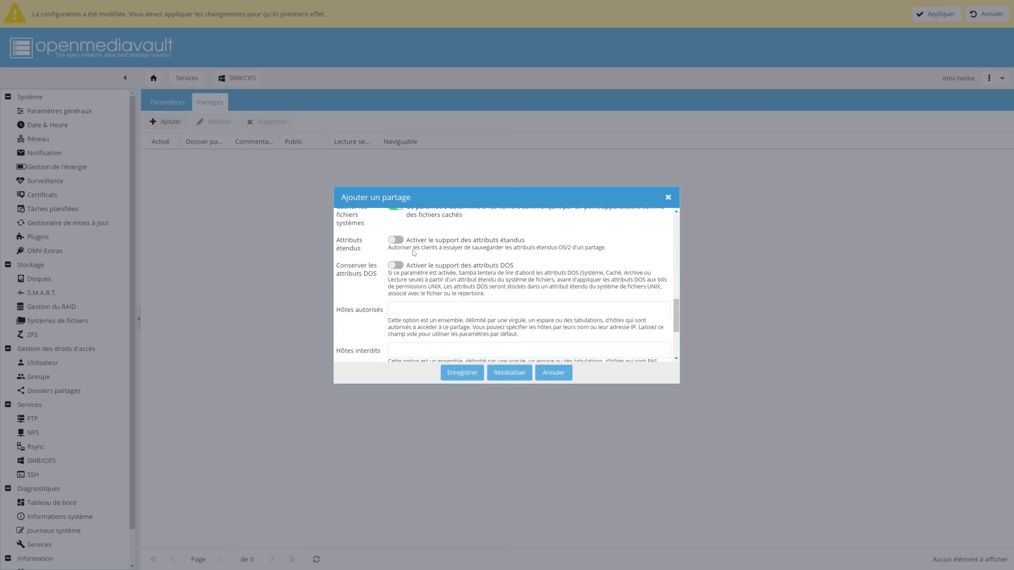
scroll(415, 254, up, 1)
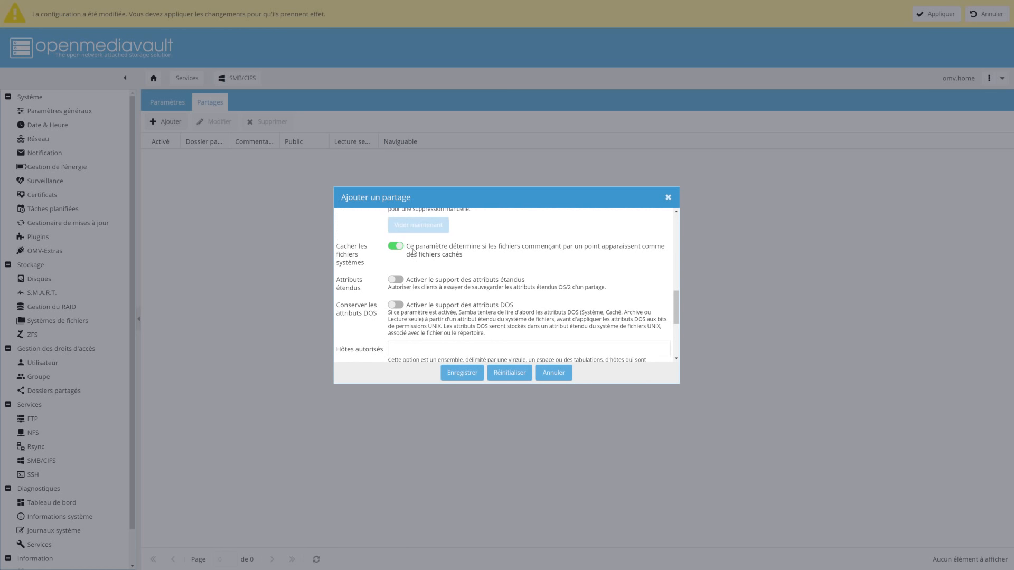
click(463, 370)
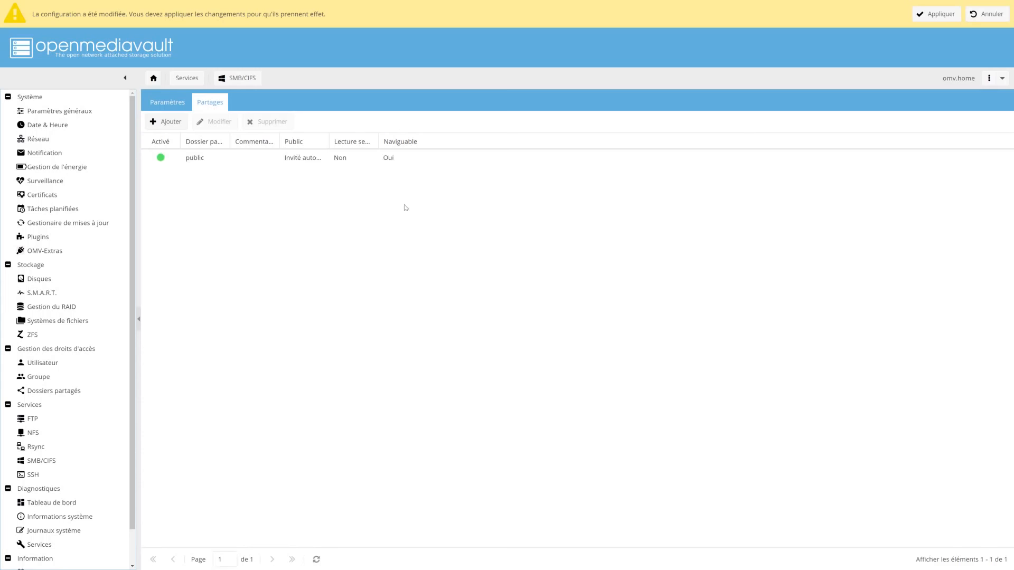
click(937, 18)
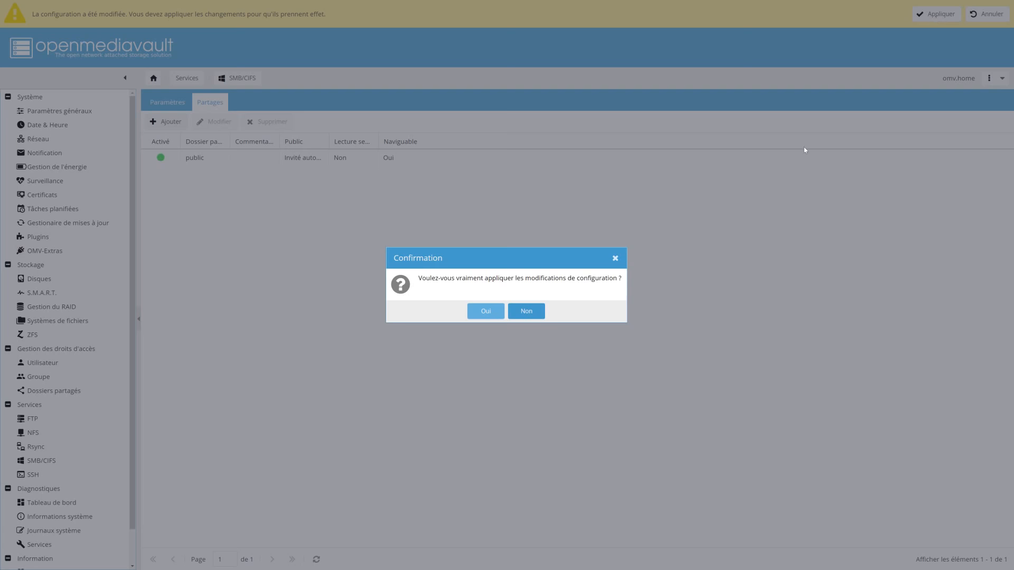
click(501, 311)
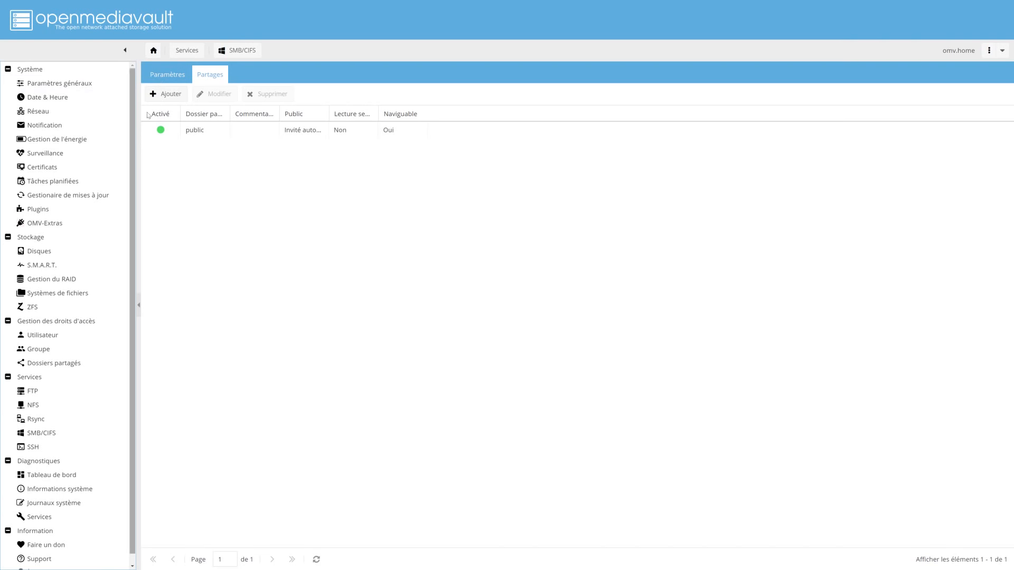
click(74, 364)
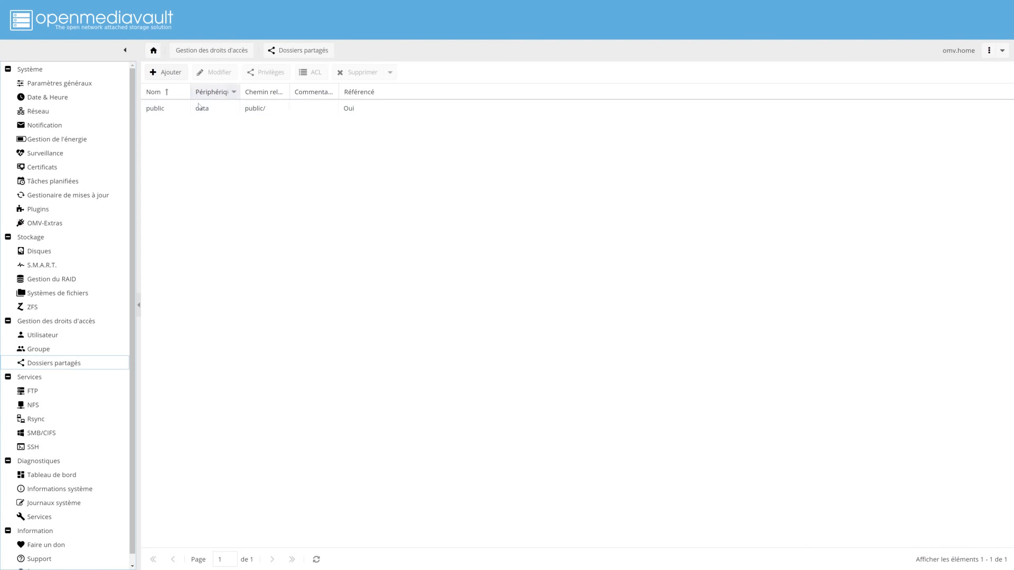
click(47, 438)
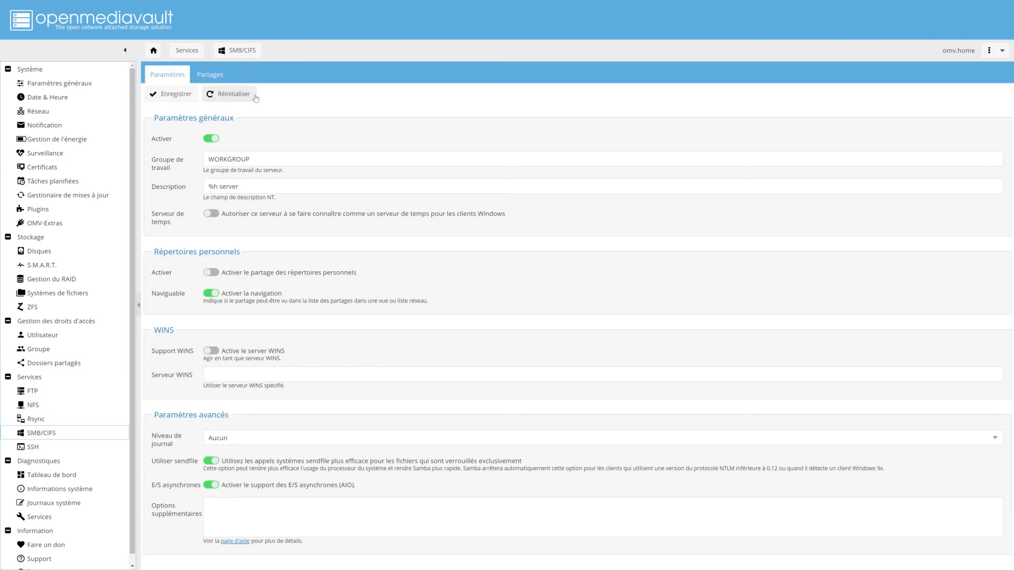
click(217, 75)
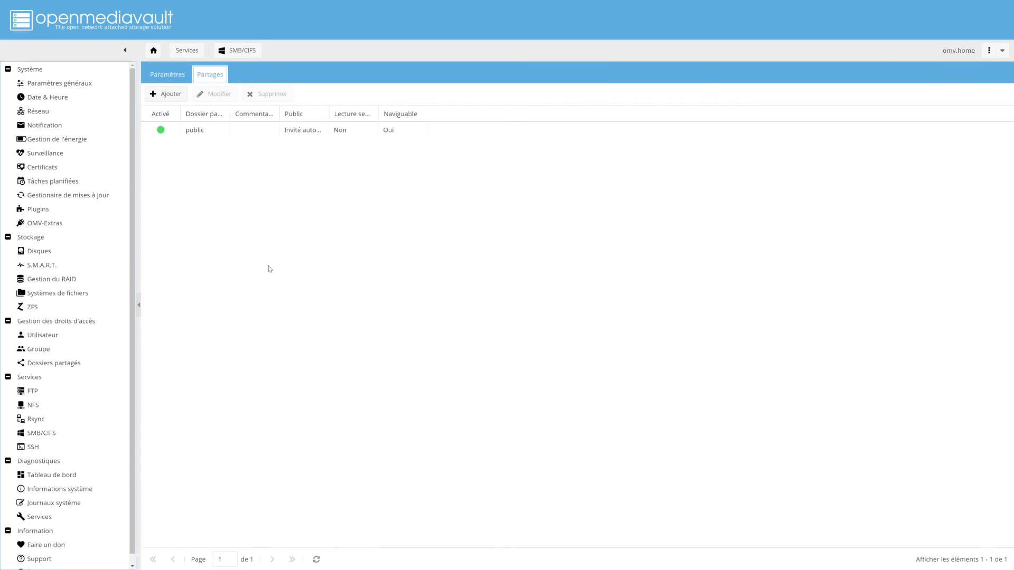
Open File Explorer beside openmediavault and browse the OMV server under Réseau
key(super+e)
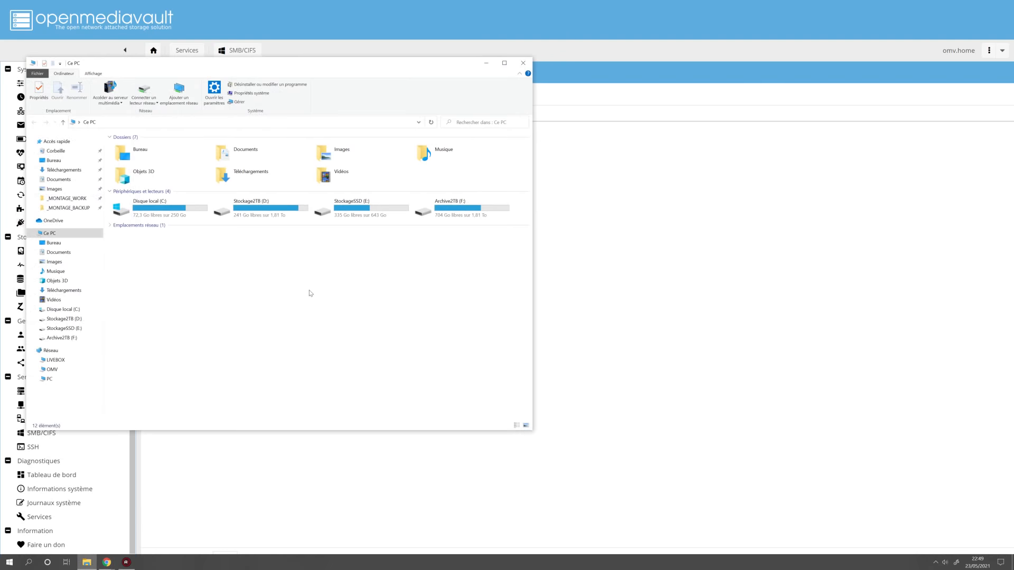
drag(212, 63, 508, 96)
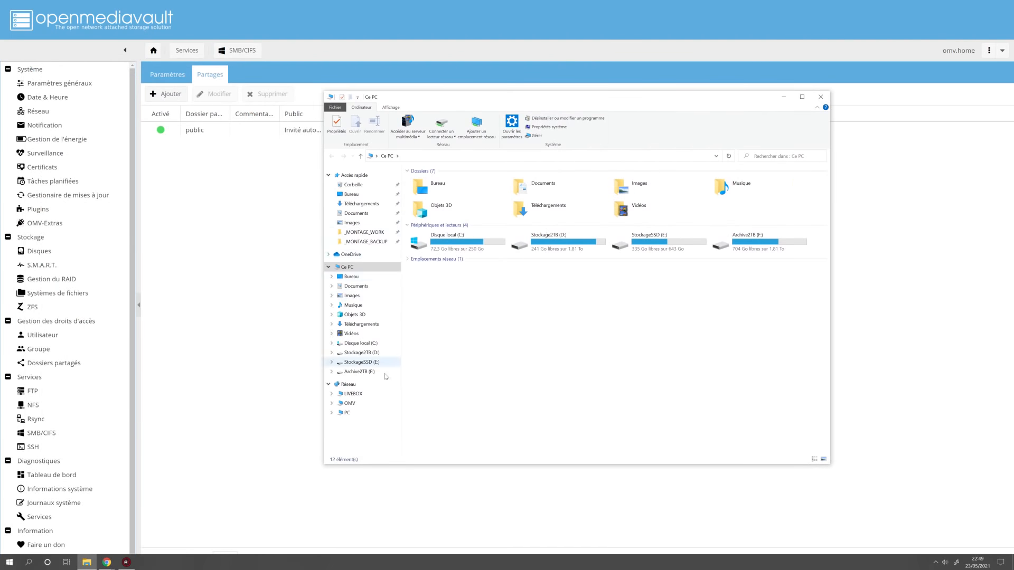
drag(429, 100, 434, 108)
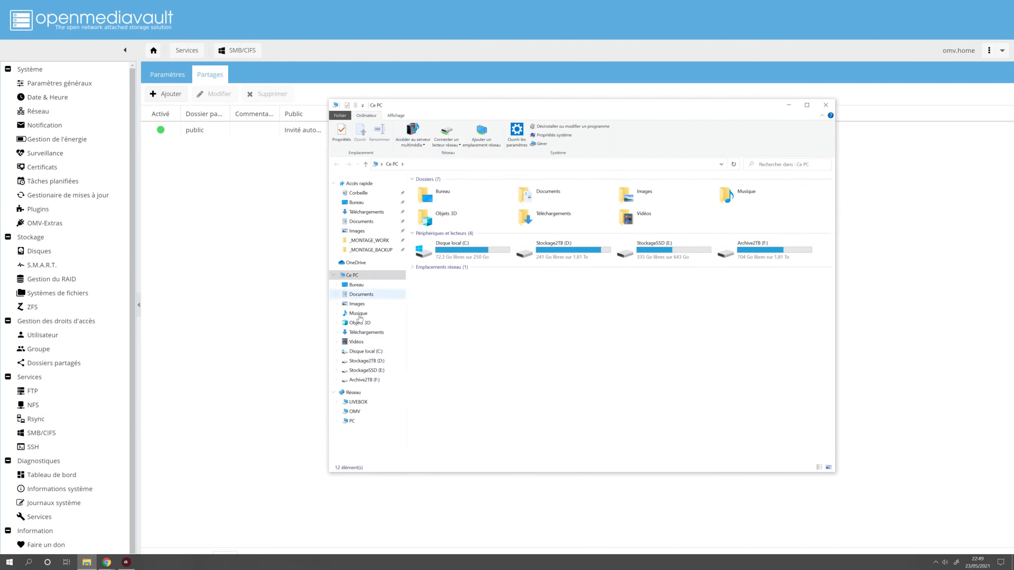
click(355, 413)
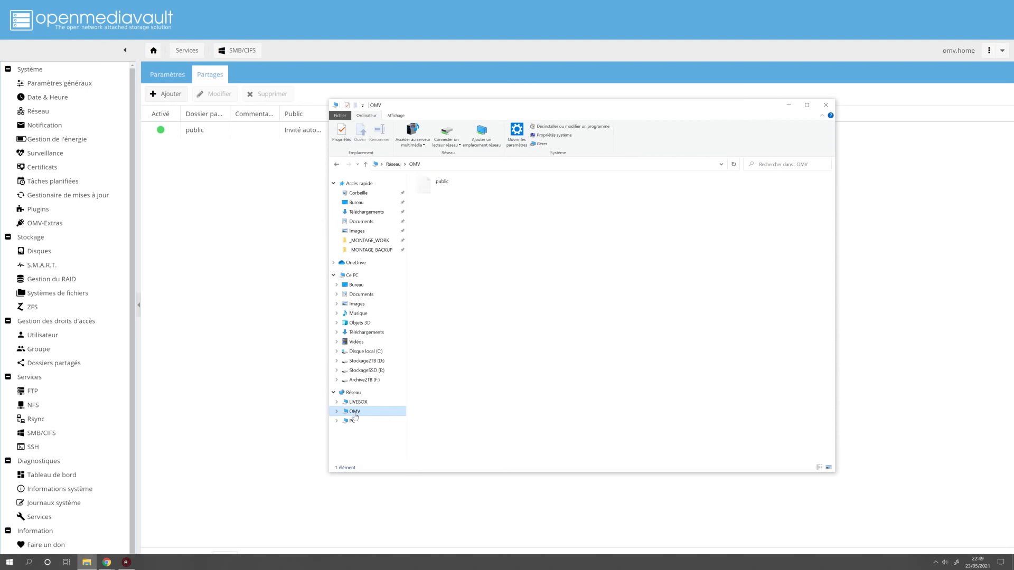
Reach the server via \\192.168.1.80 and \\omv, then open the public share
click(450, 163)
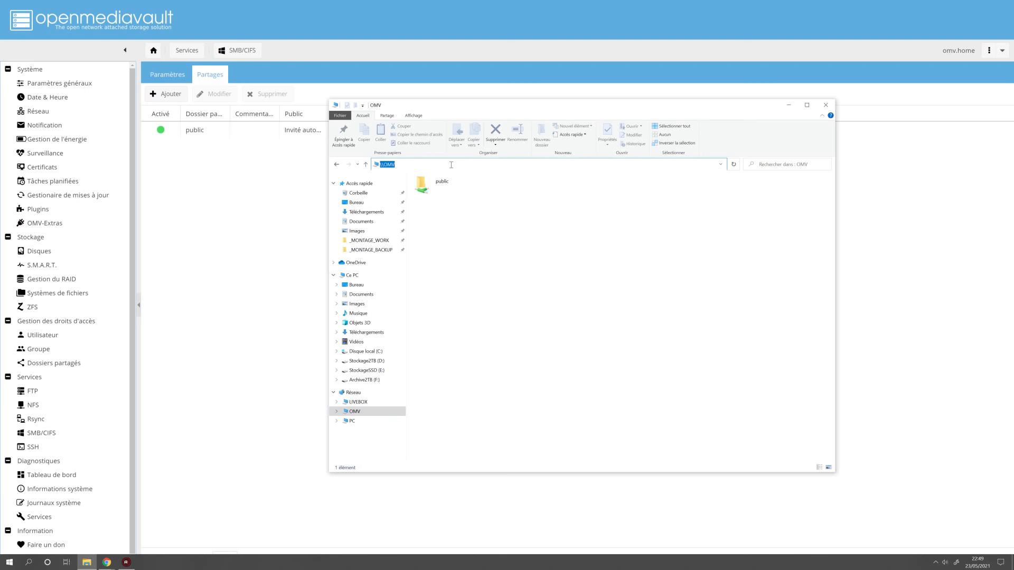
text(\\19)
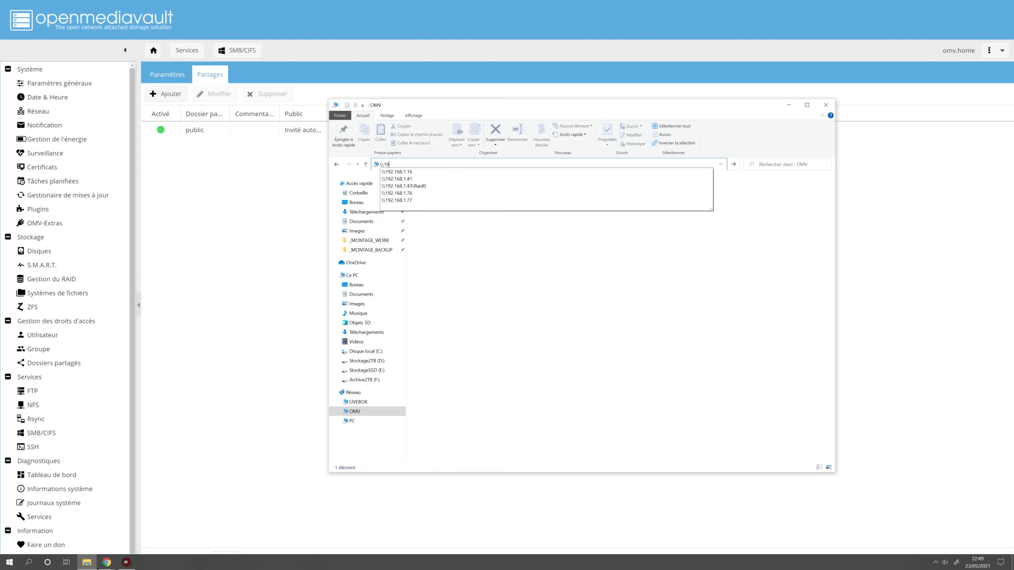
text(2.168.1.80)
key(Return)
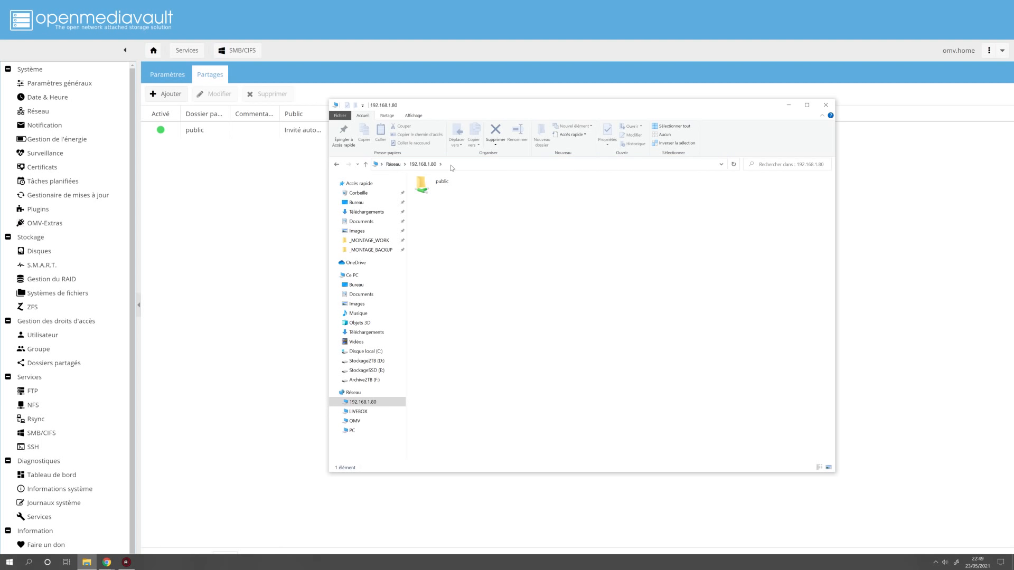
click(519, 164)
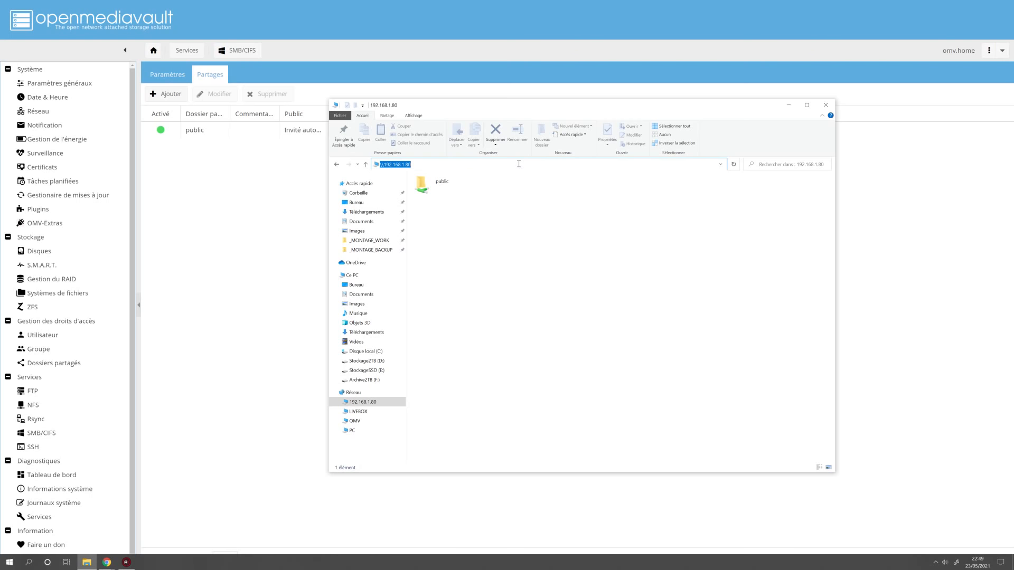
text(\\omv)
key(Return)
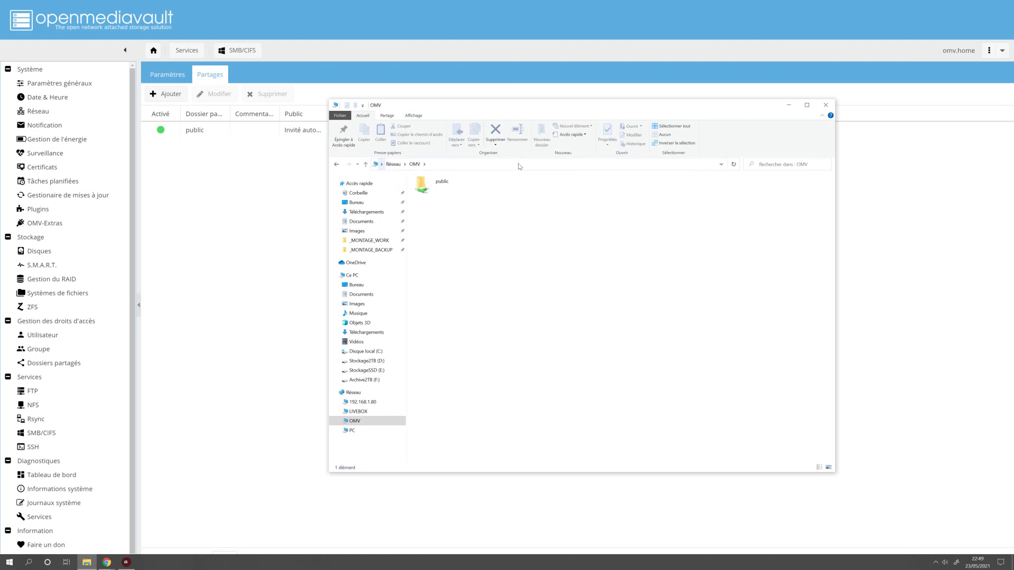
double_click(441, 188)
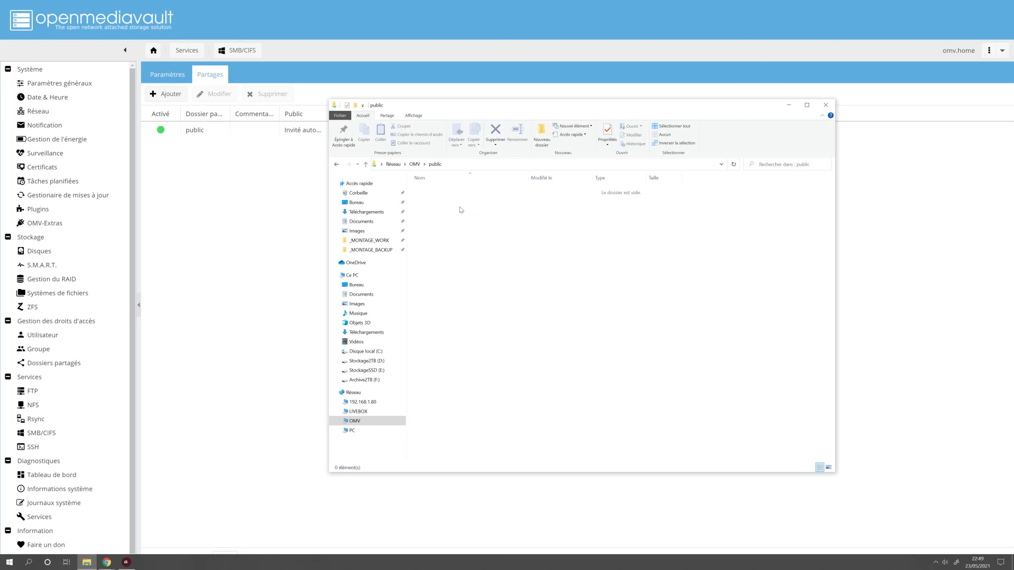
Create test.txt in the public share, write coucou in it with VS Code, and close the editor
right_click(481, 212)
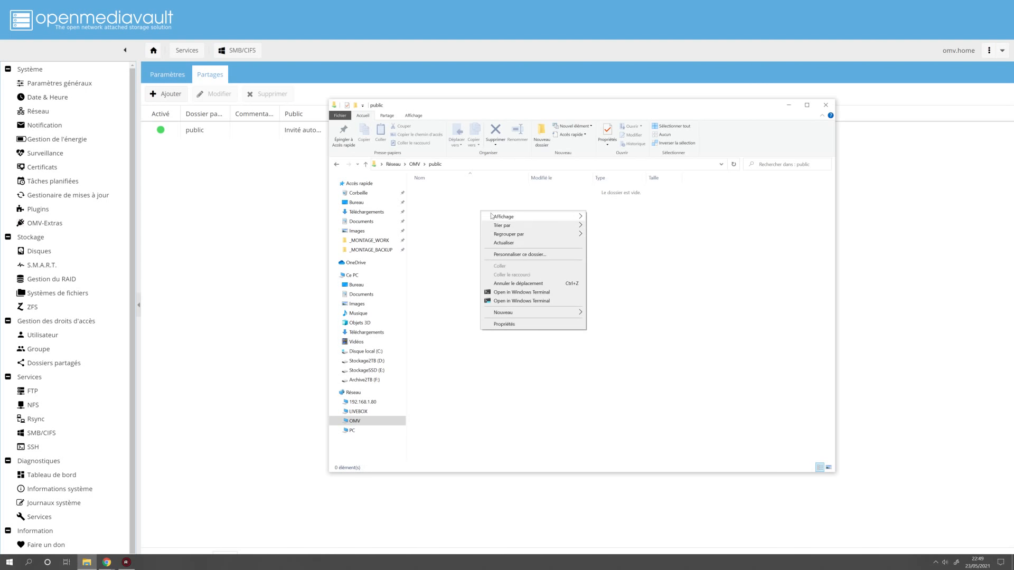
mouse_move(544, 313)
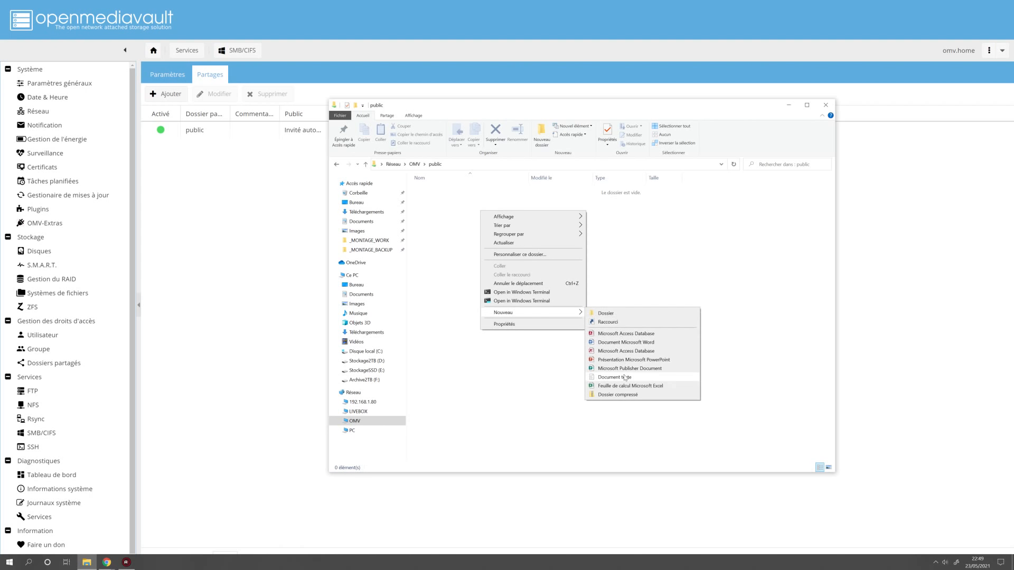
click(625, 377)
text(test)
key(Return)
double_click(433, 189)
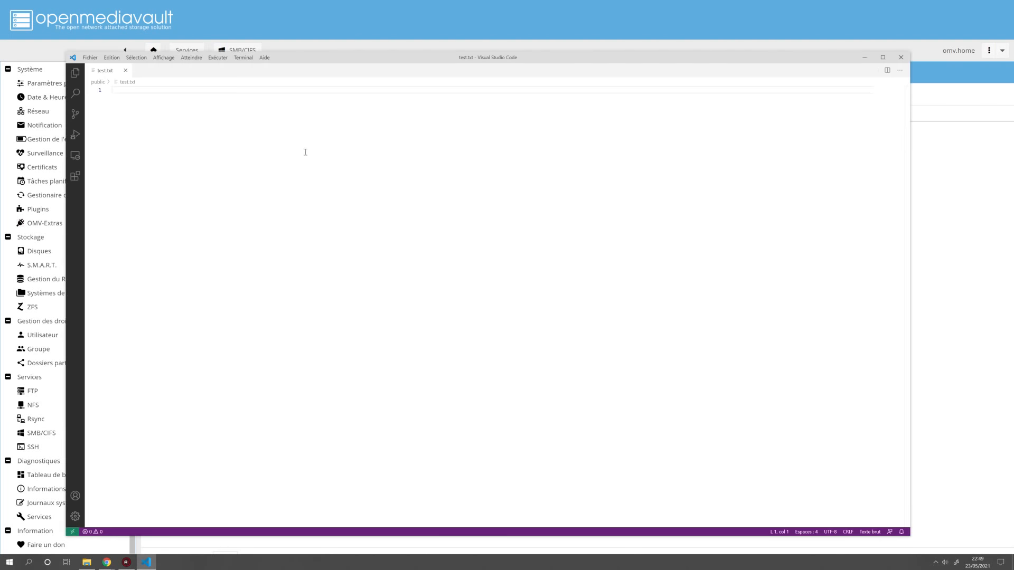
text(coucou)
click(900, 60)
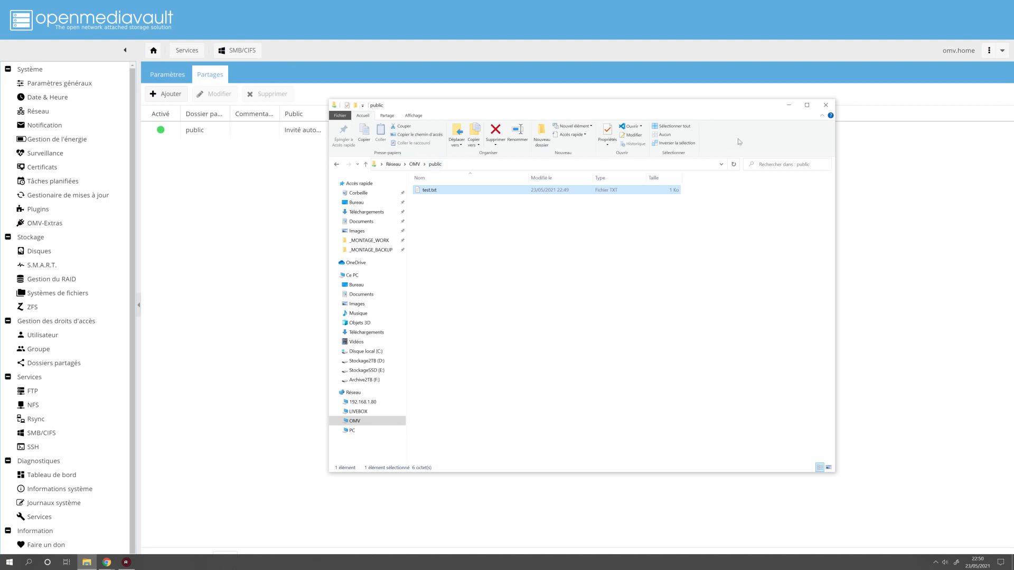
Return to openmediavault and start a new share with a new shared folder on the data device
click(789, 106)
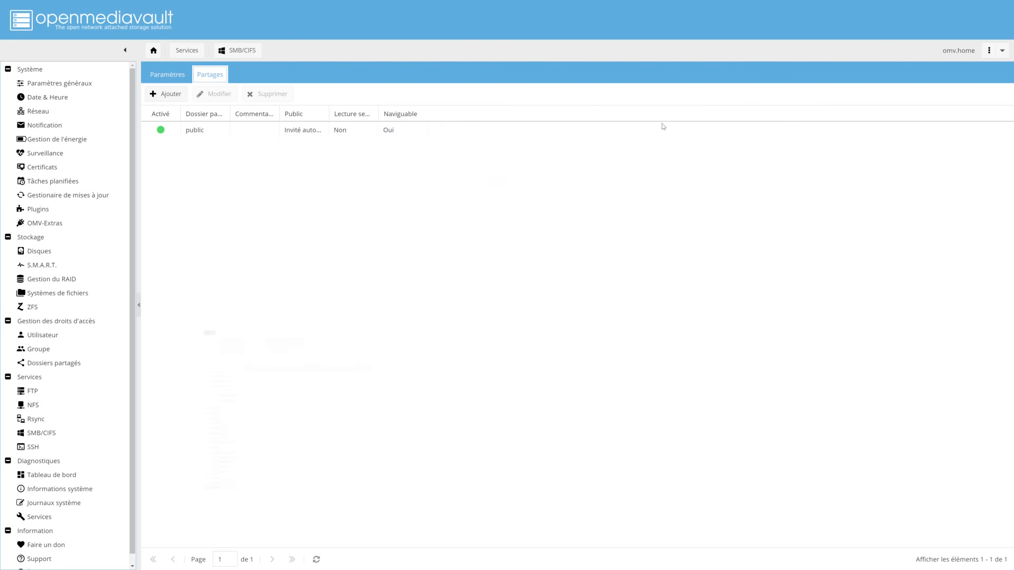
click(176, 96)
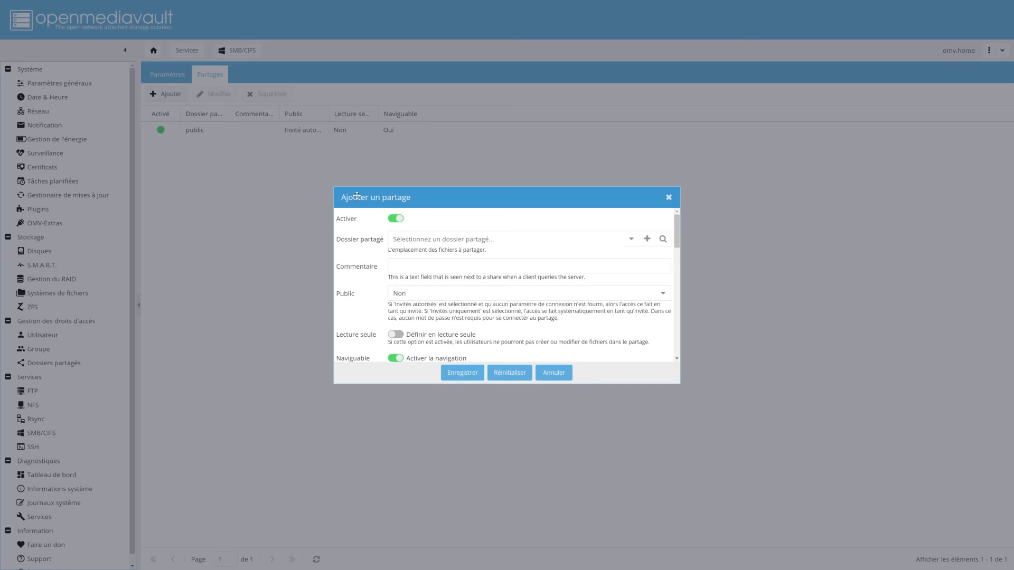
click(647, 239)
click(611, 228)
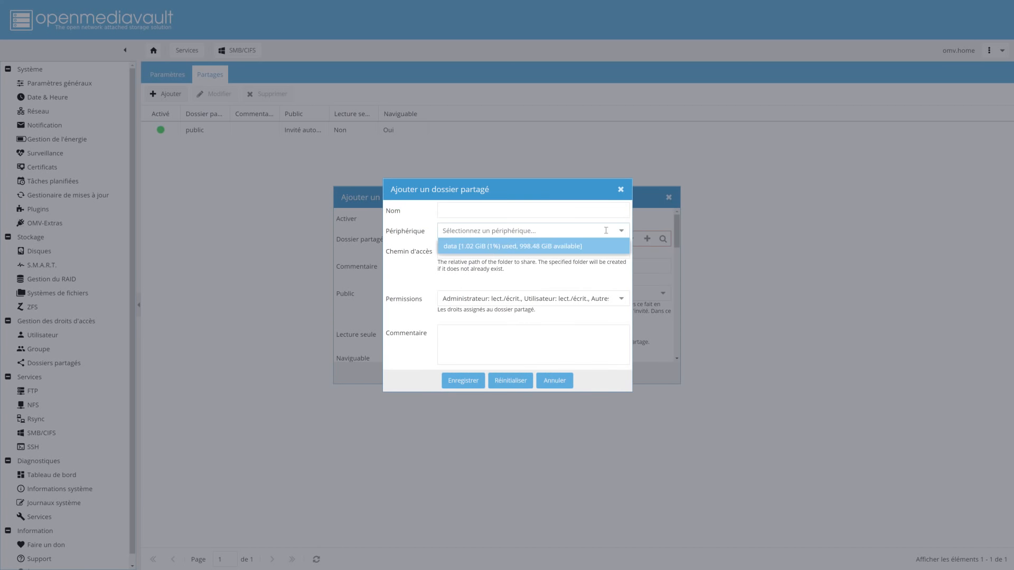
click(468, 247)
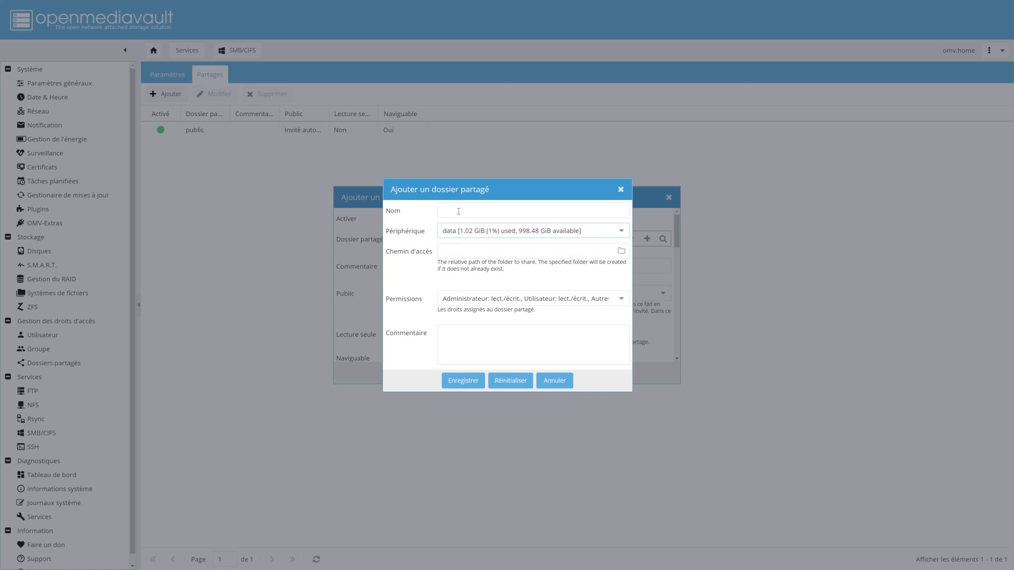